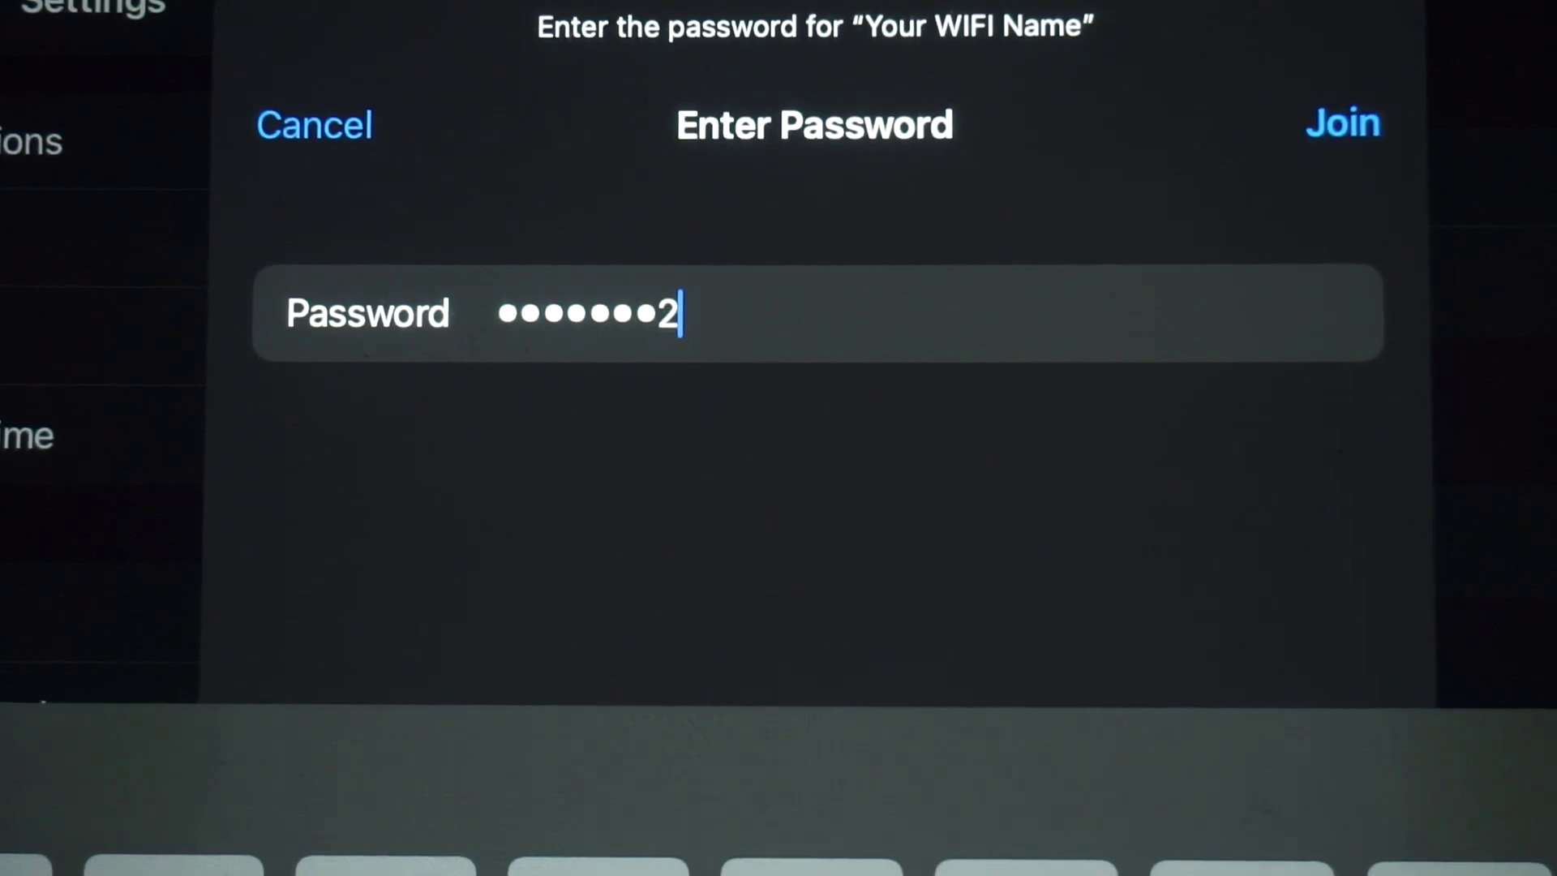
Enter the router's Wi-Fi password and join the Your WIFI Name network
text(56)
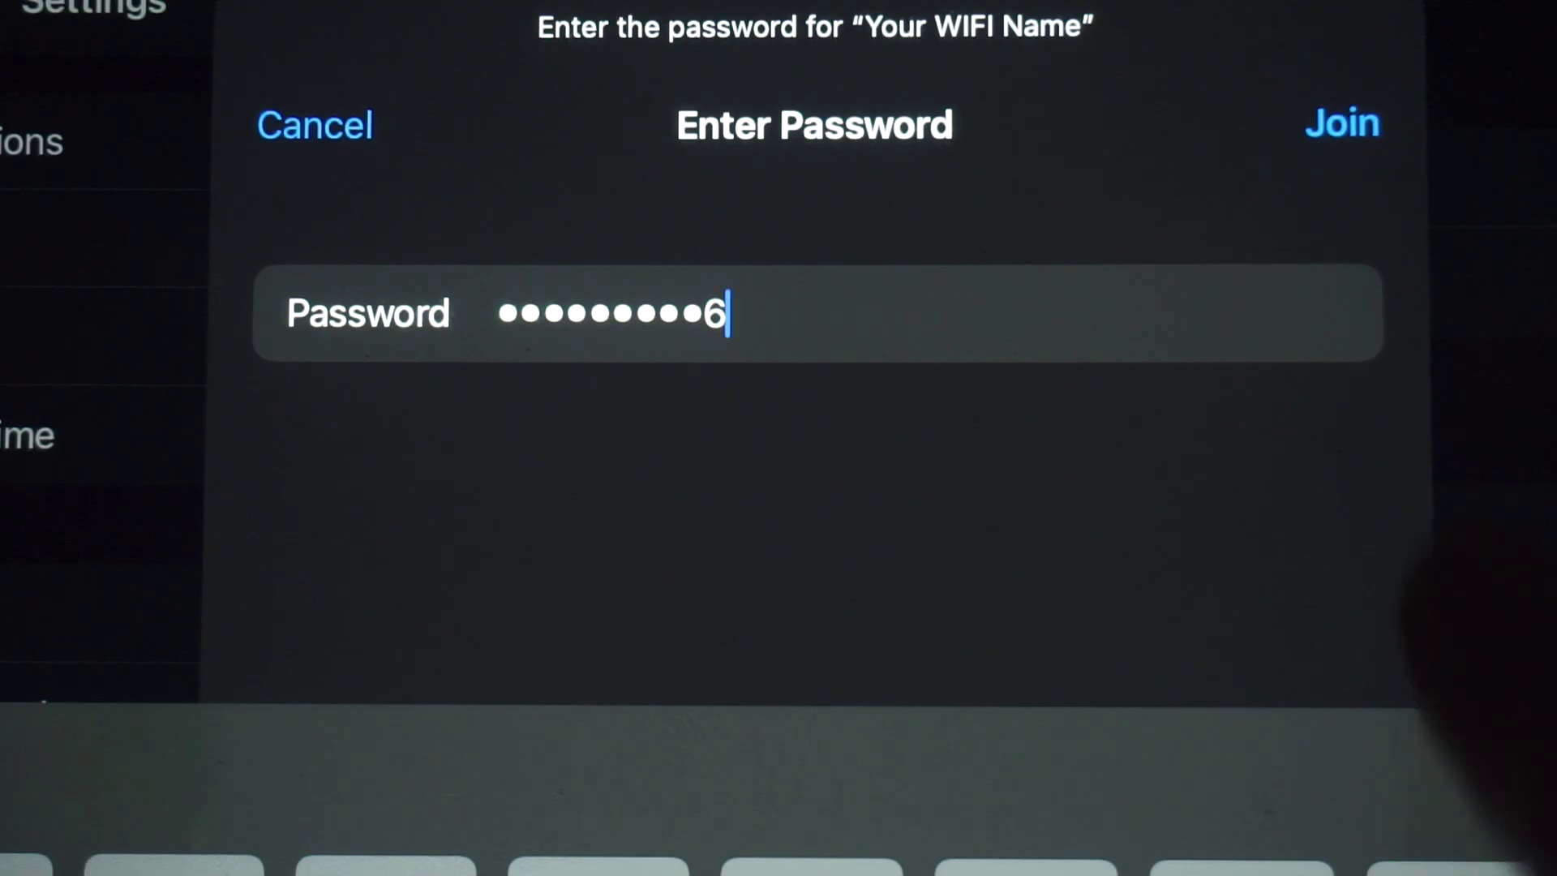
click(1342, 123)
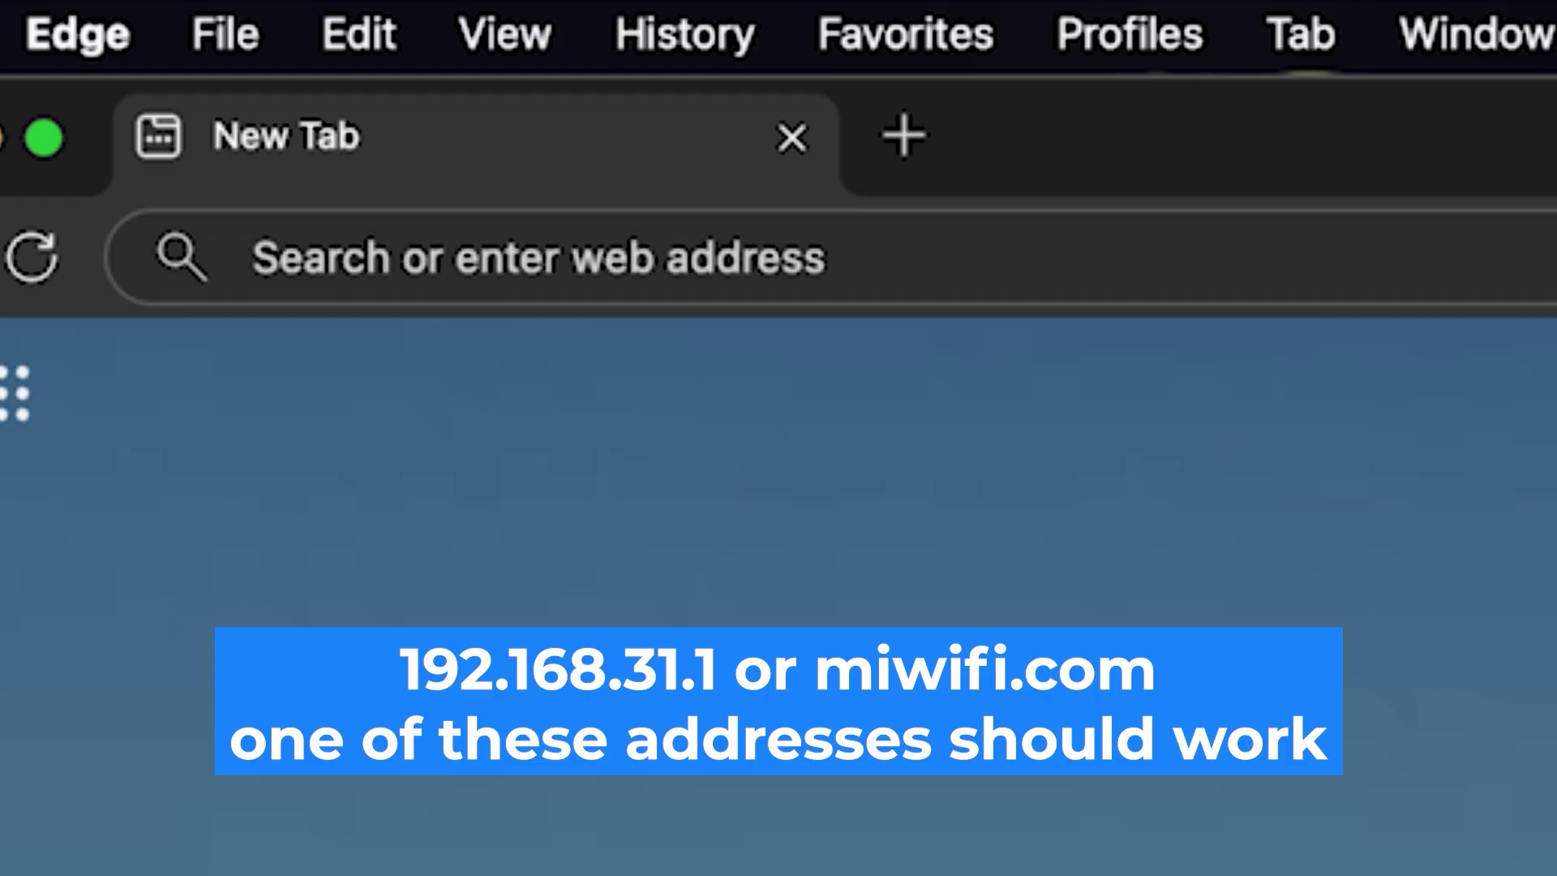
Start entering the router address 192.168. in Edge's address bar
click(797, 261)
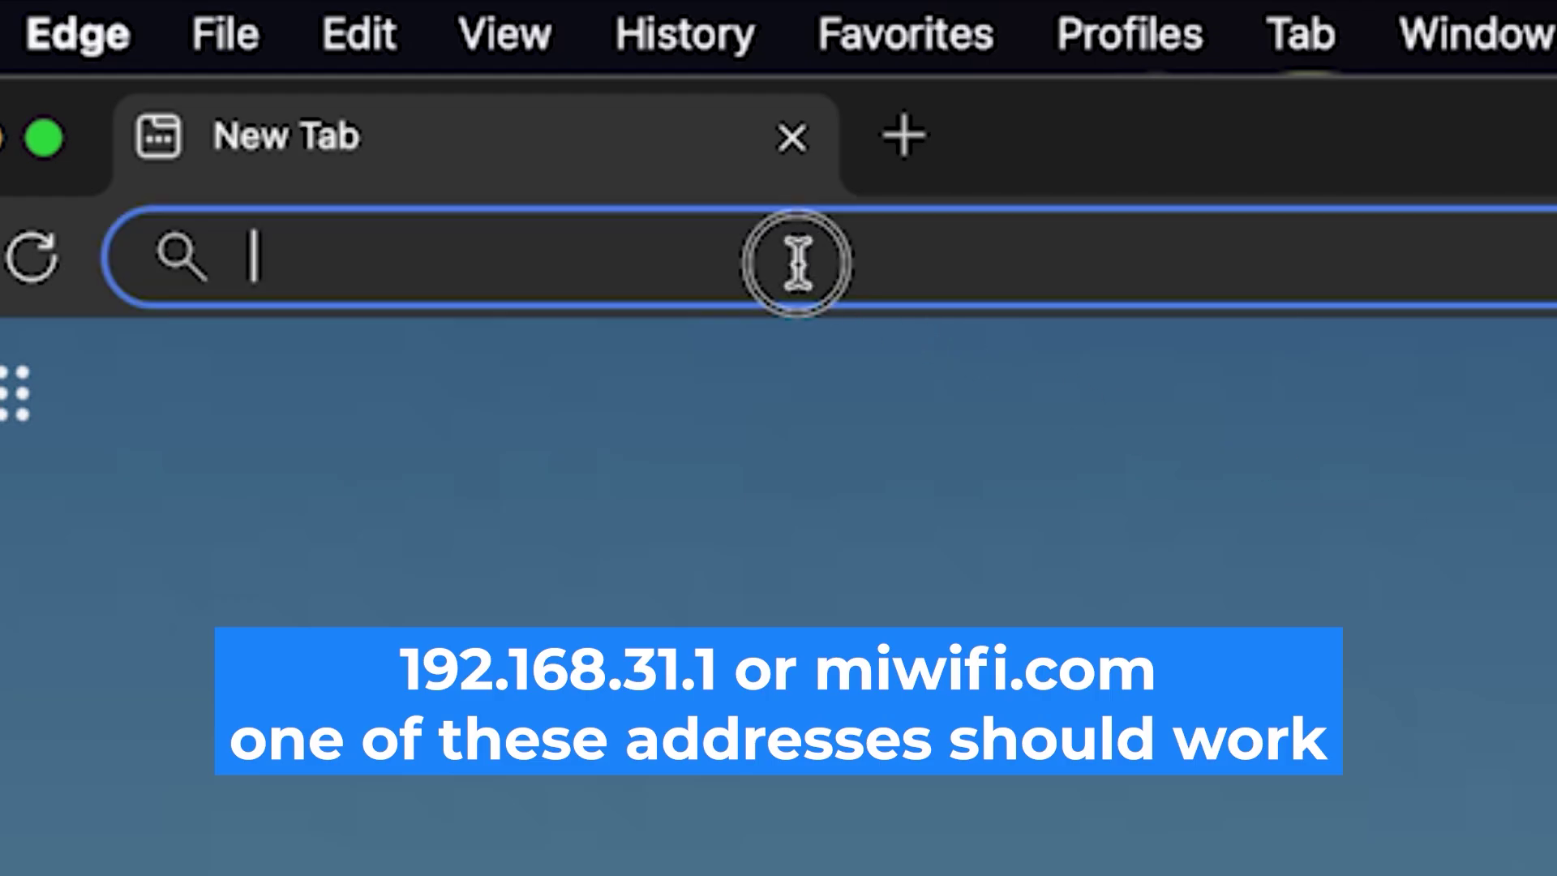
text(192.16)
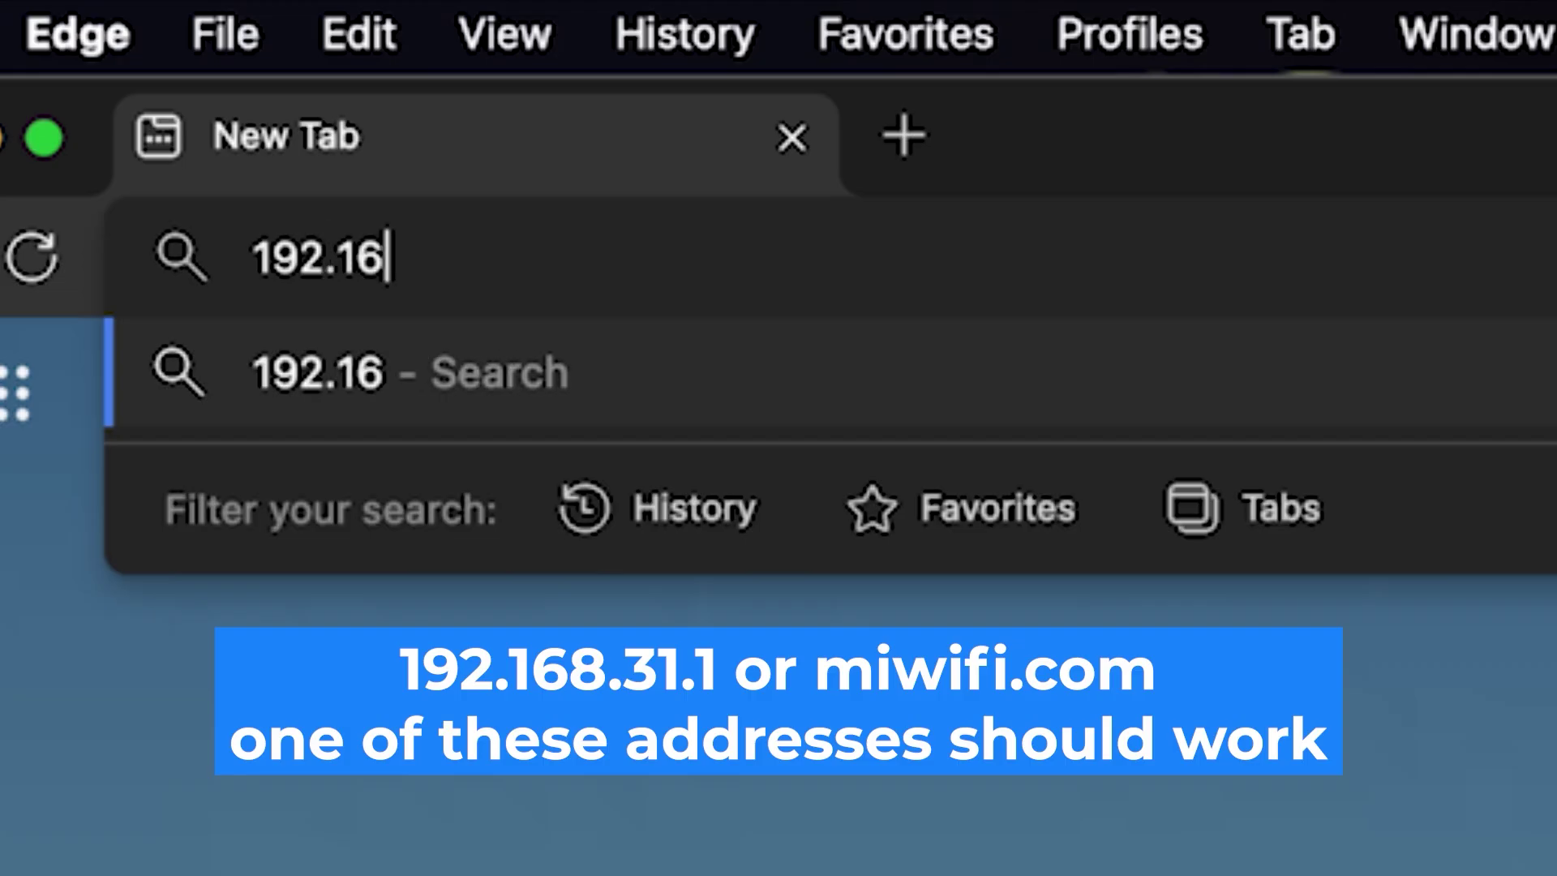
text(8.)
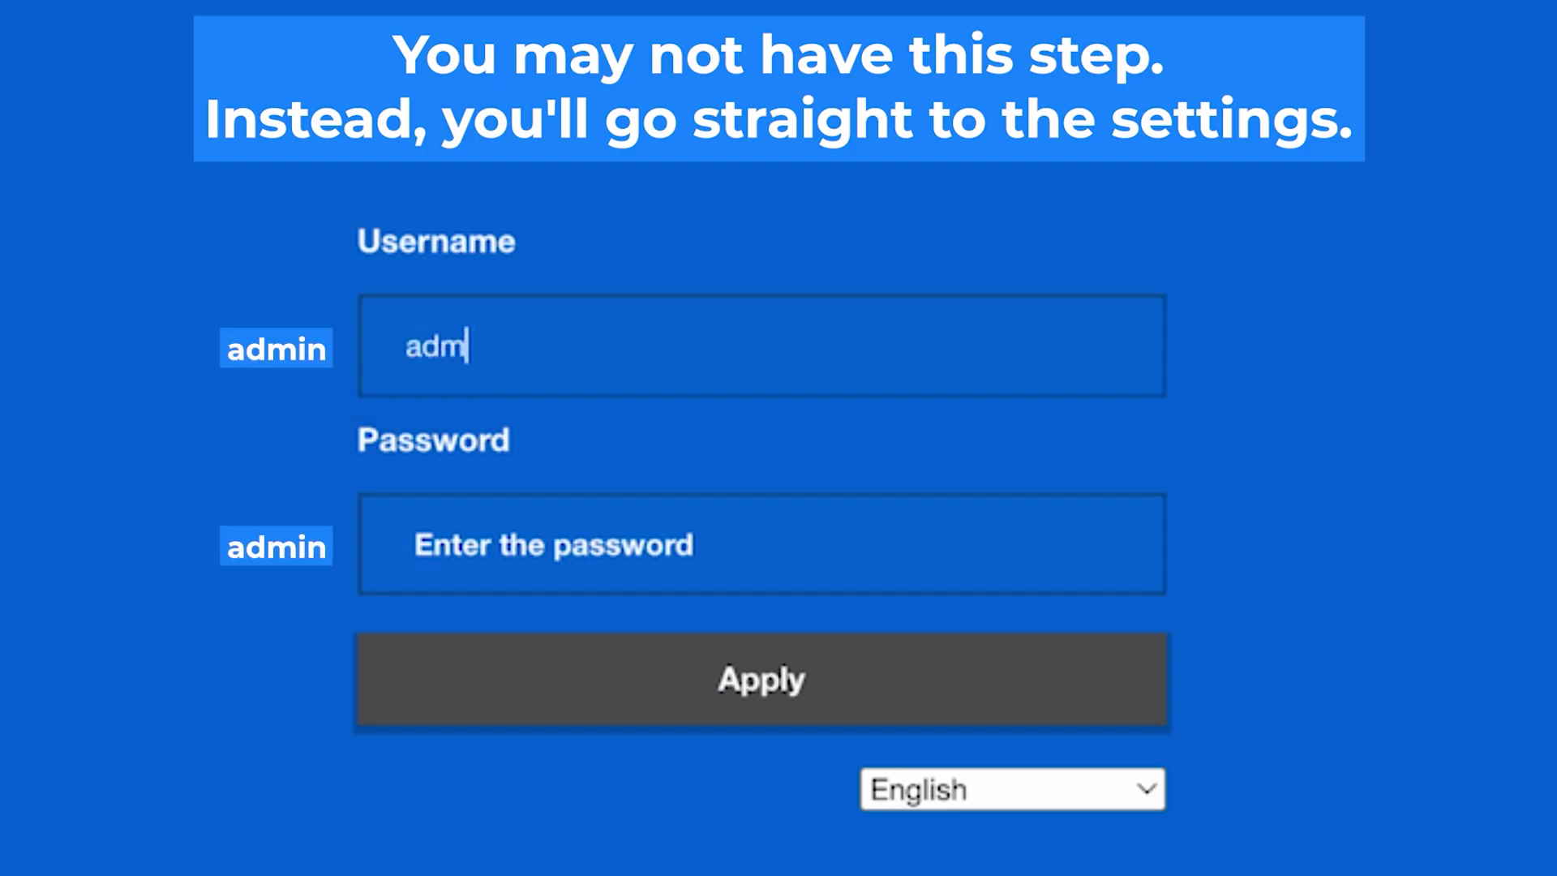
Sign in to the router admin with username admin and the default password
click(776, 548)
text(admin)
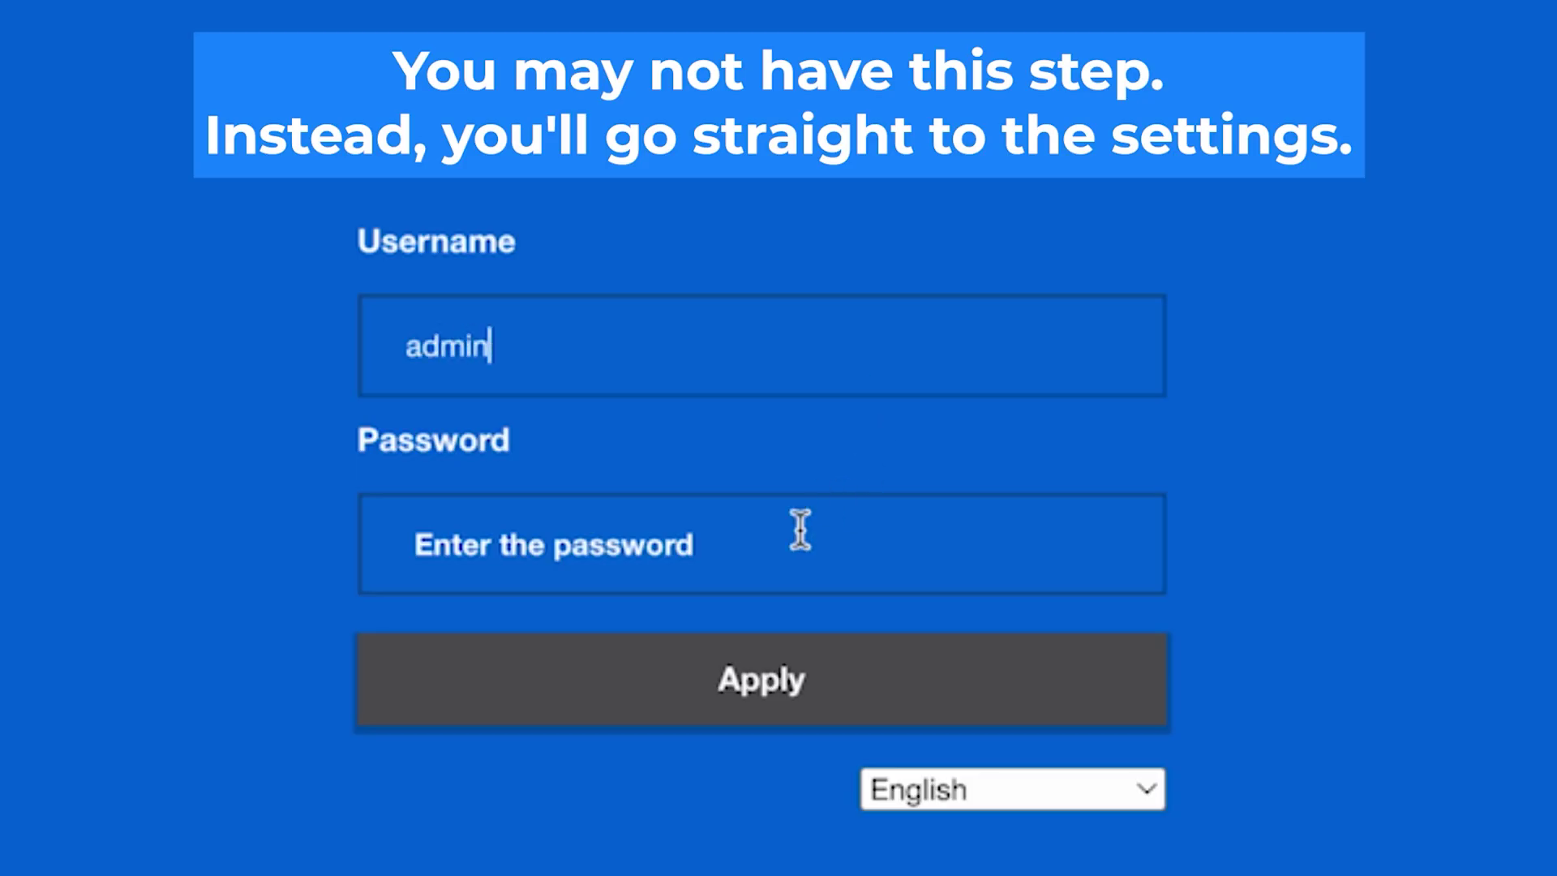
click(776, 554)
text(admin)
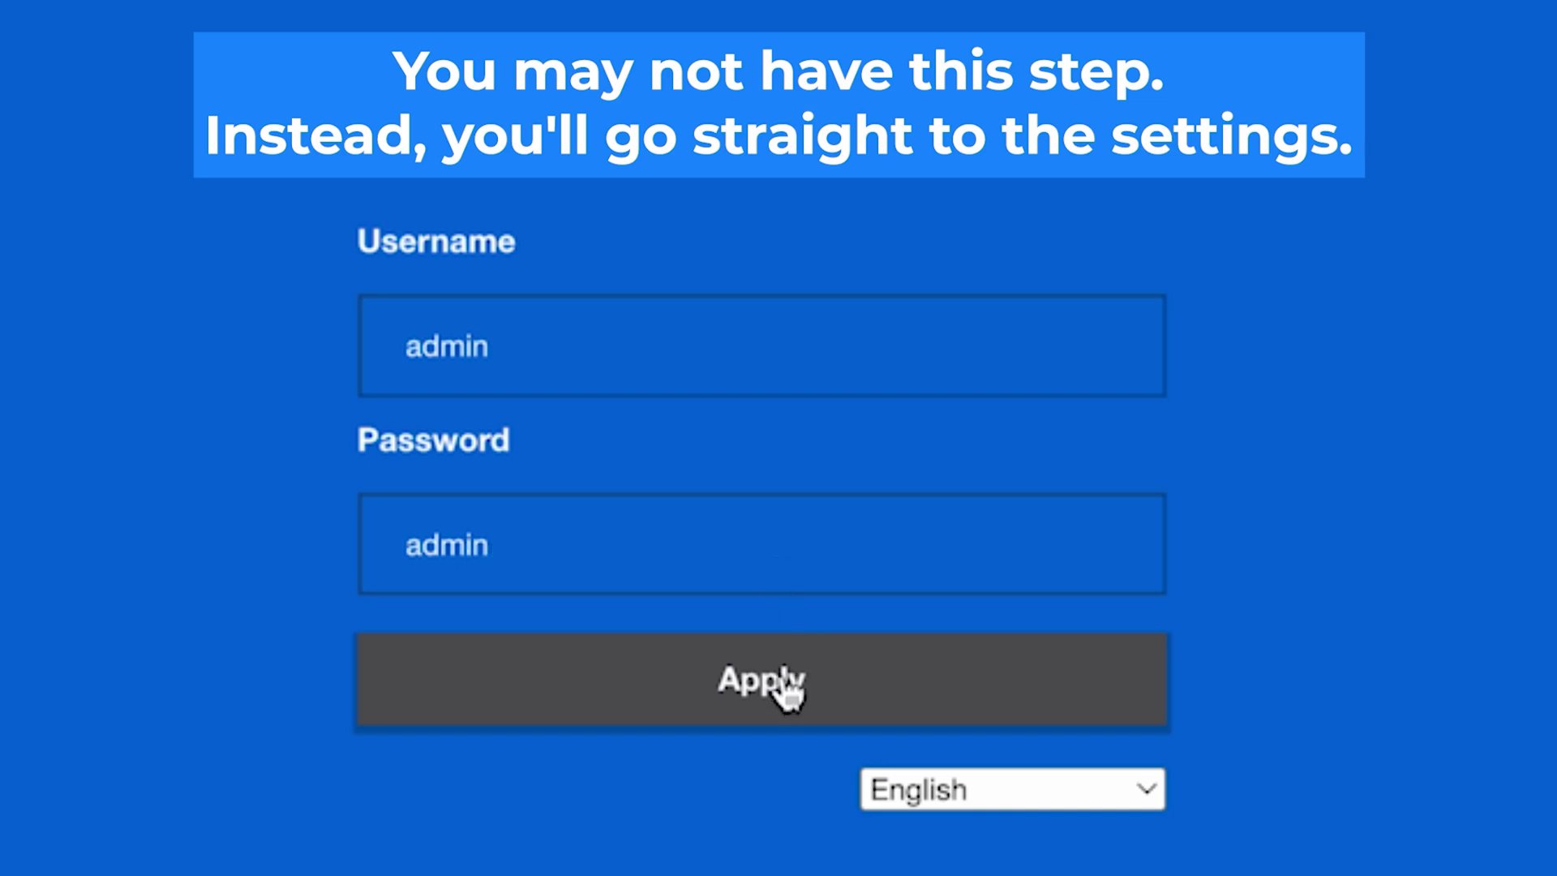
click(782, 691)
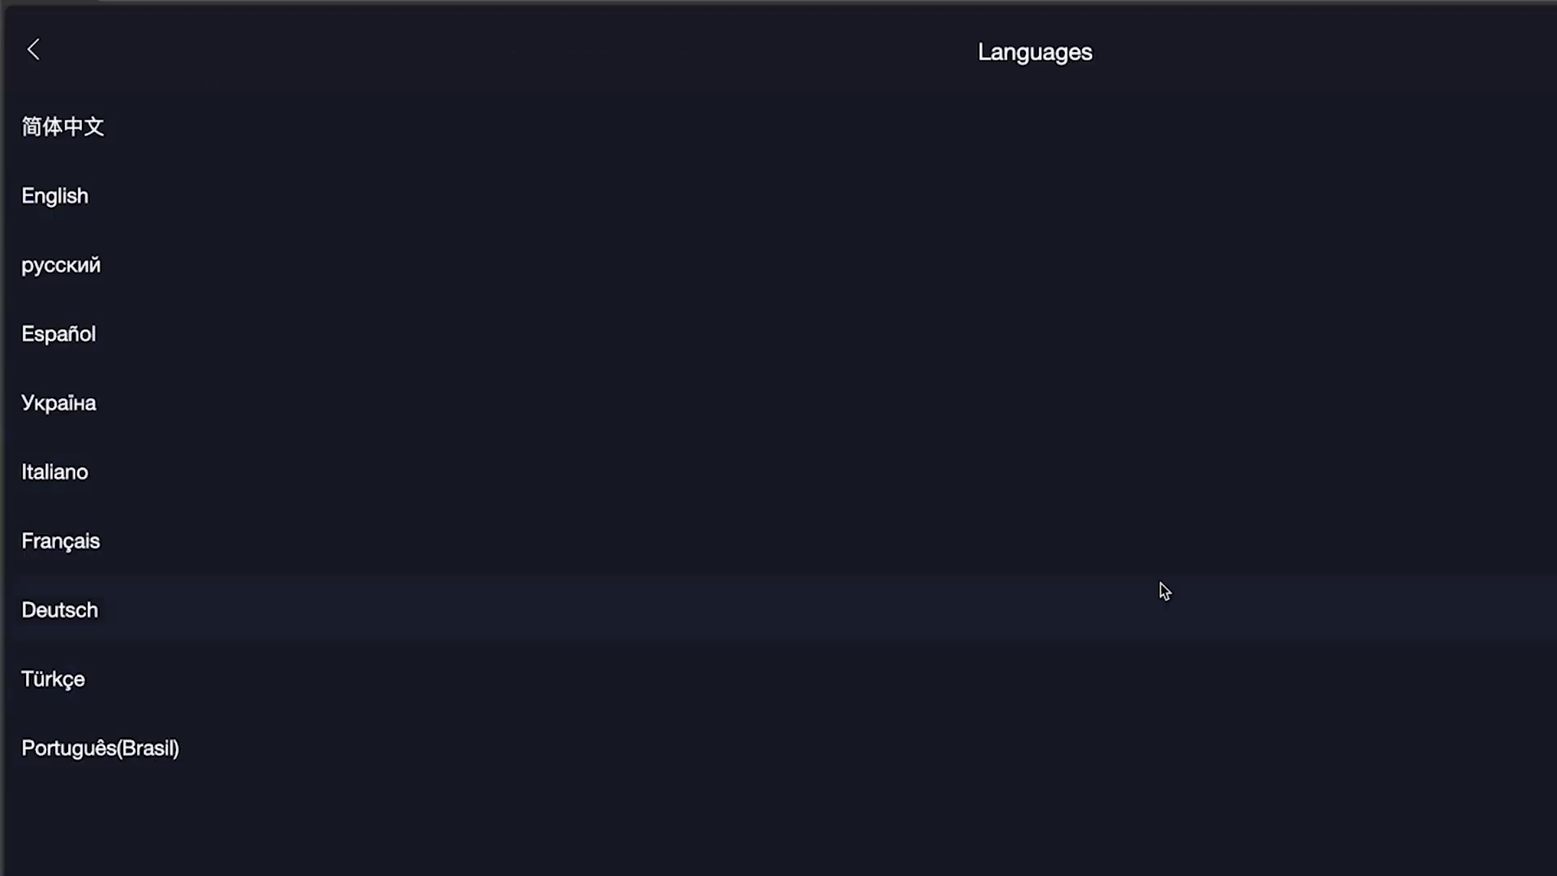
Choose English, accept the user agreement and select Germany as the country
click(1201, 186)
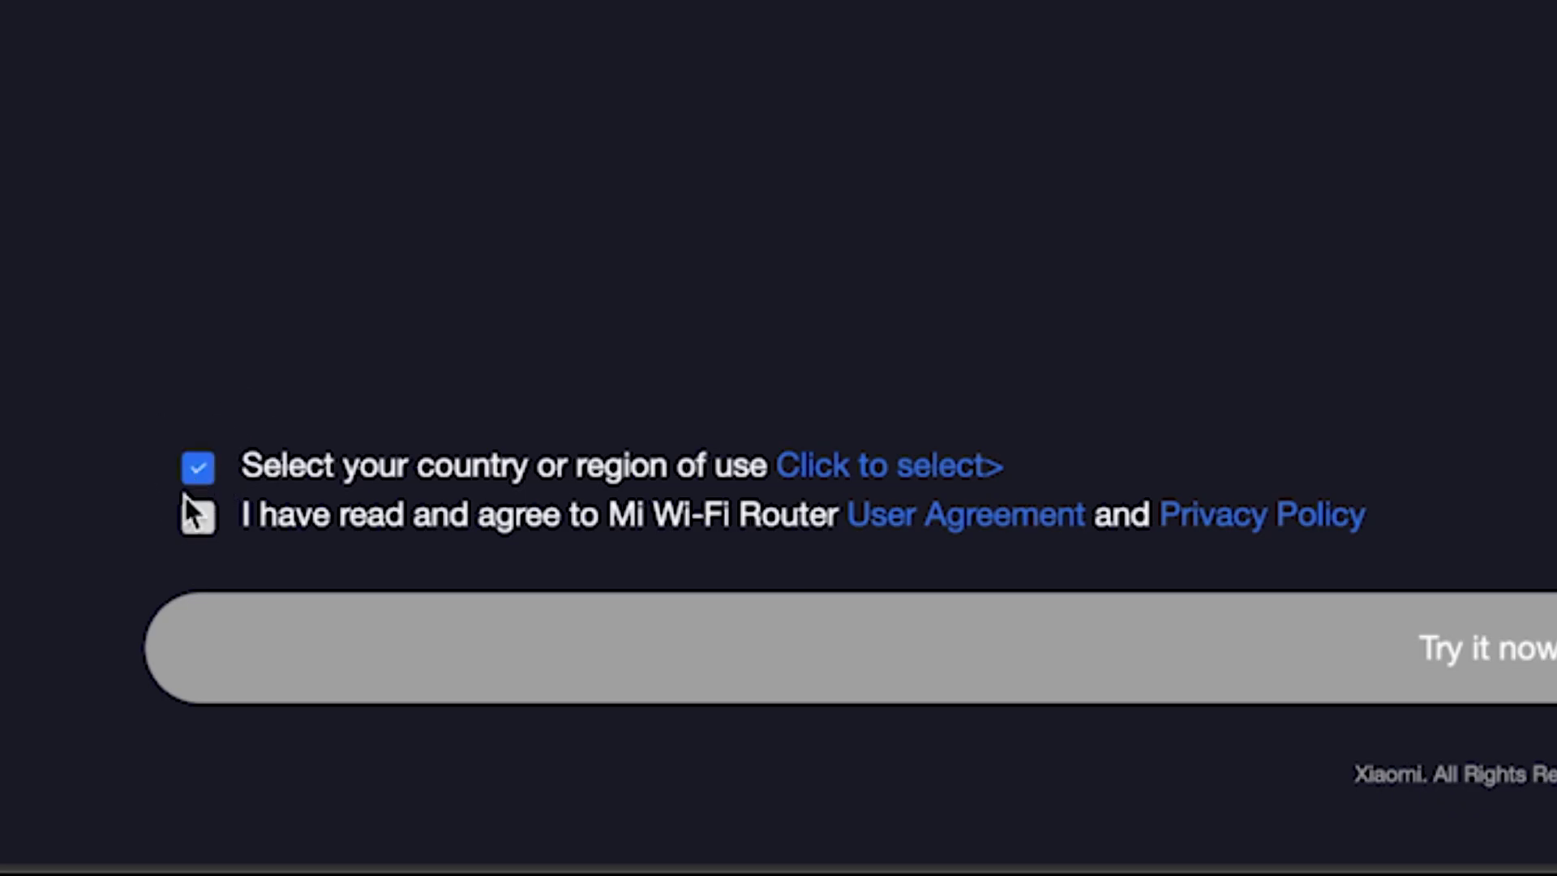
click(193, 521)
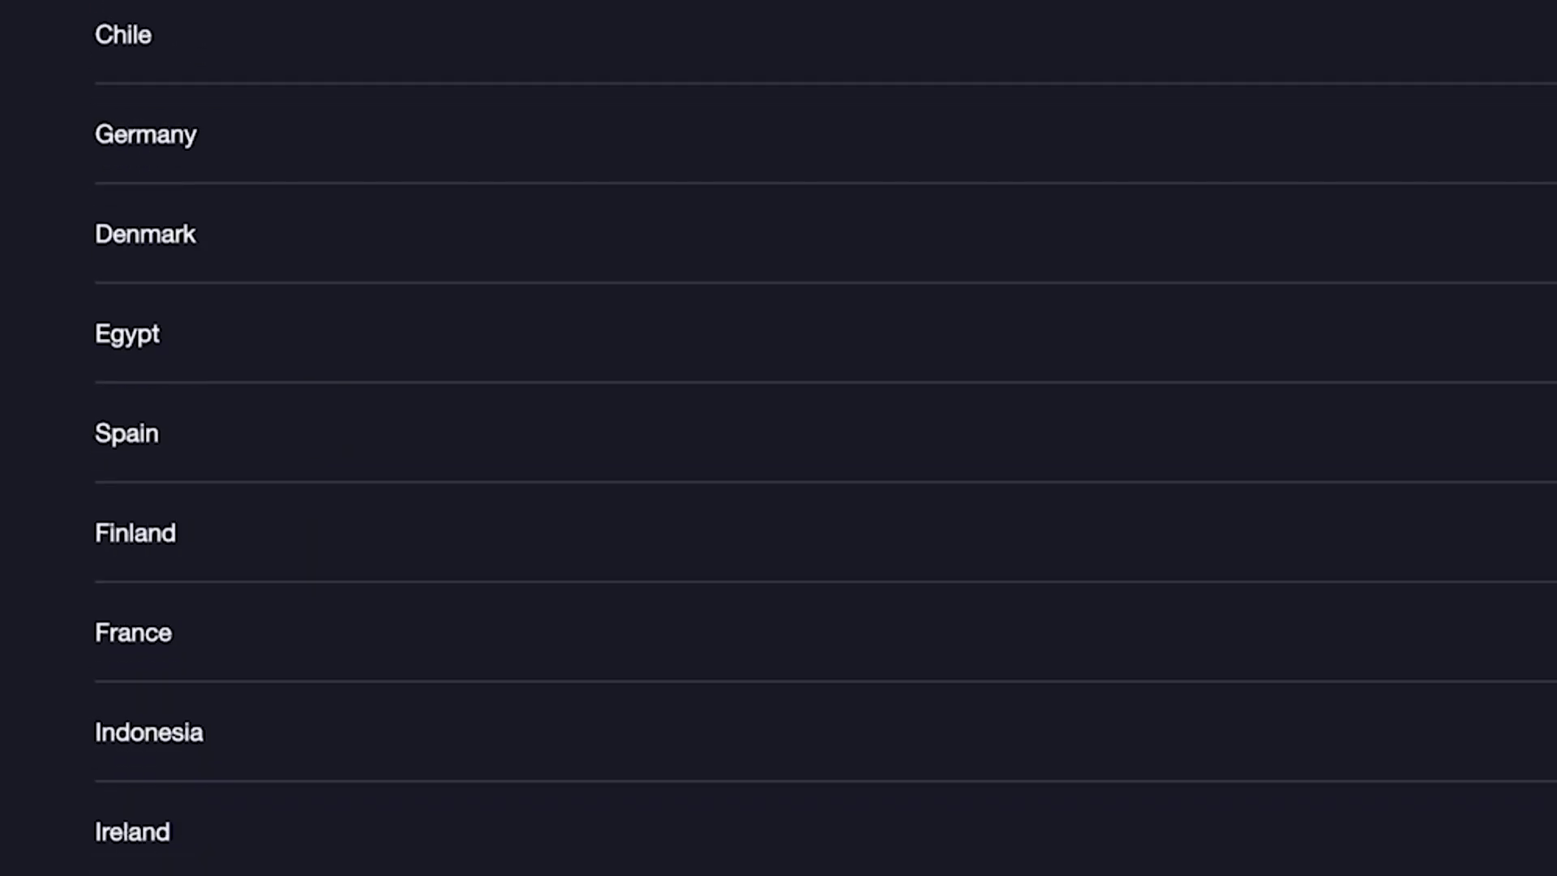
scroll(824, 438, down, 20)
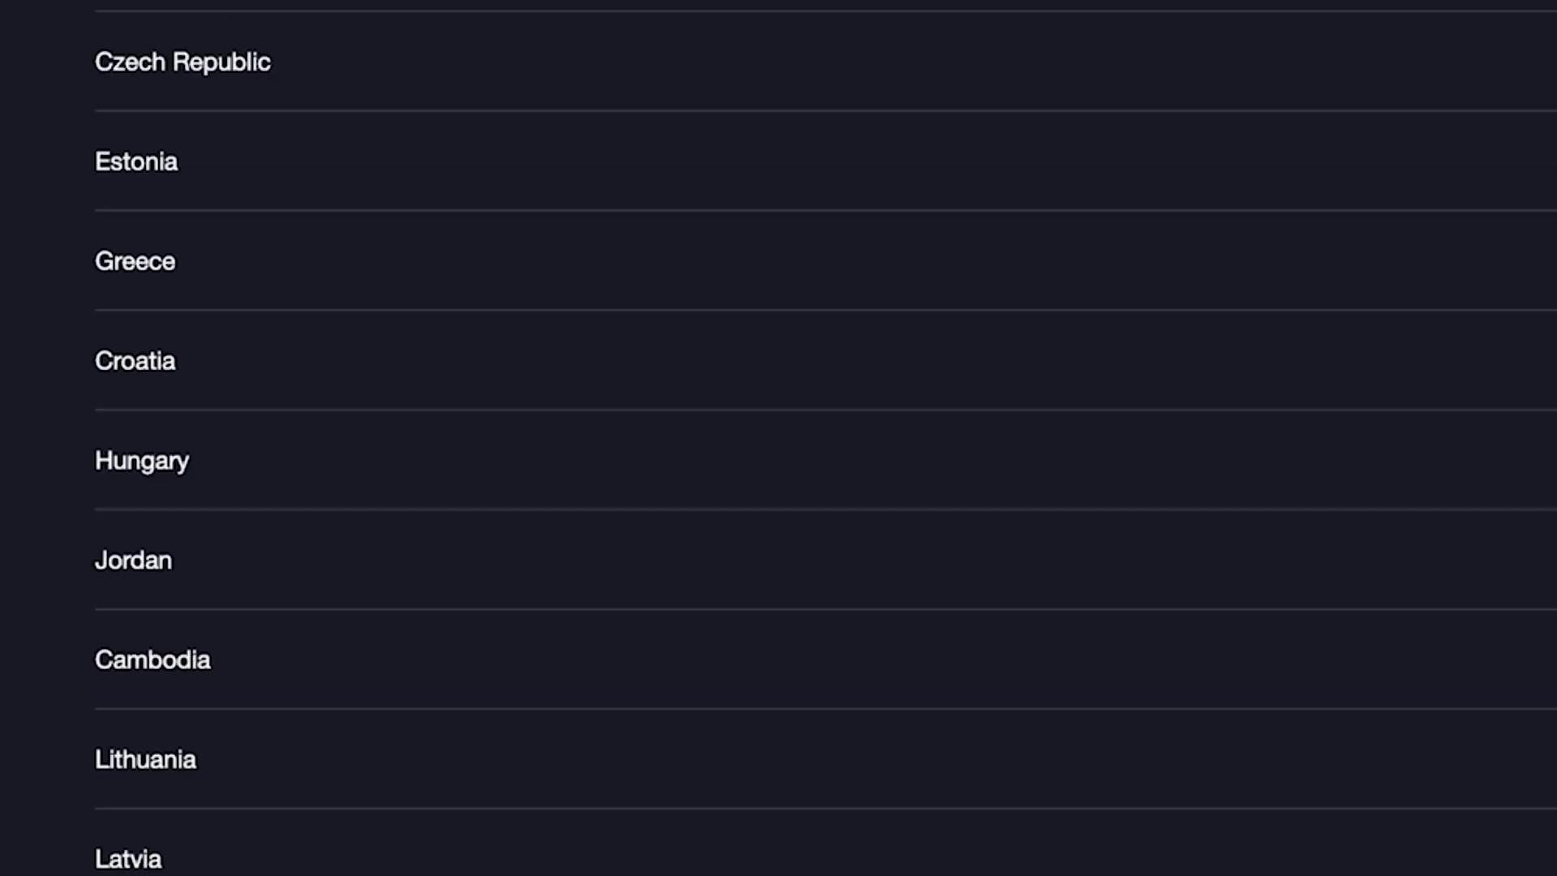
scroll(839, 873, up, 20)
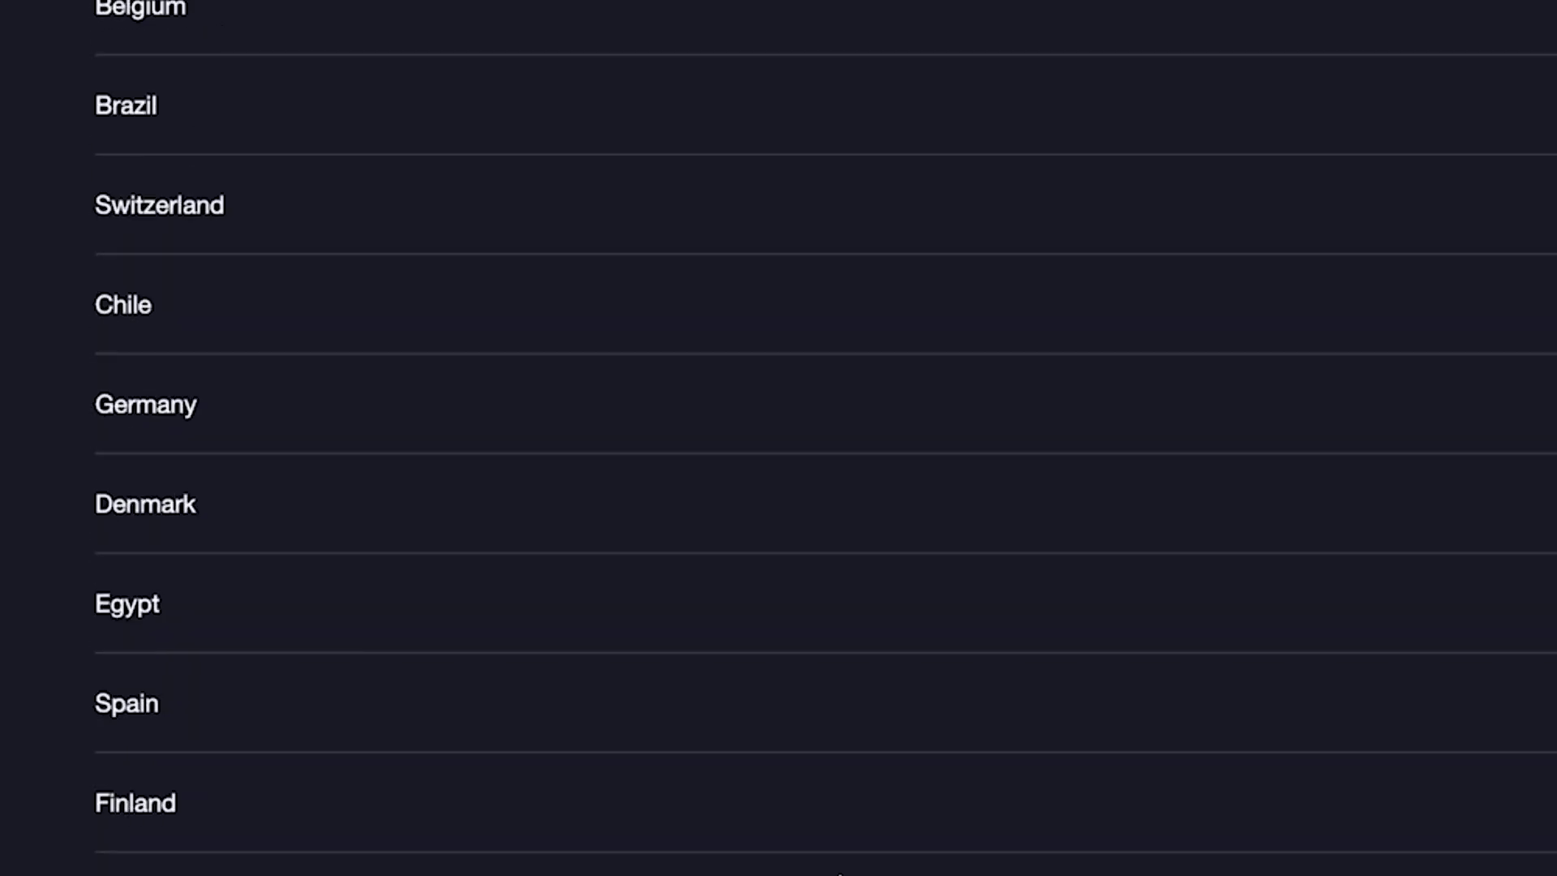
click(532, 458)
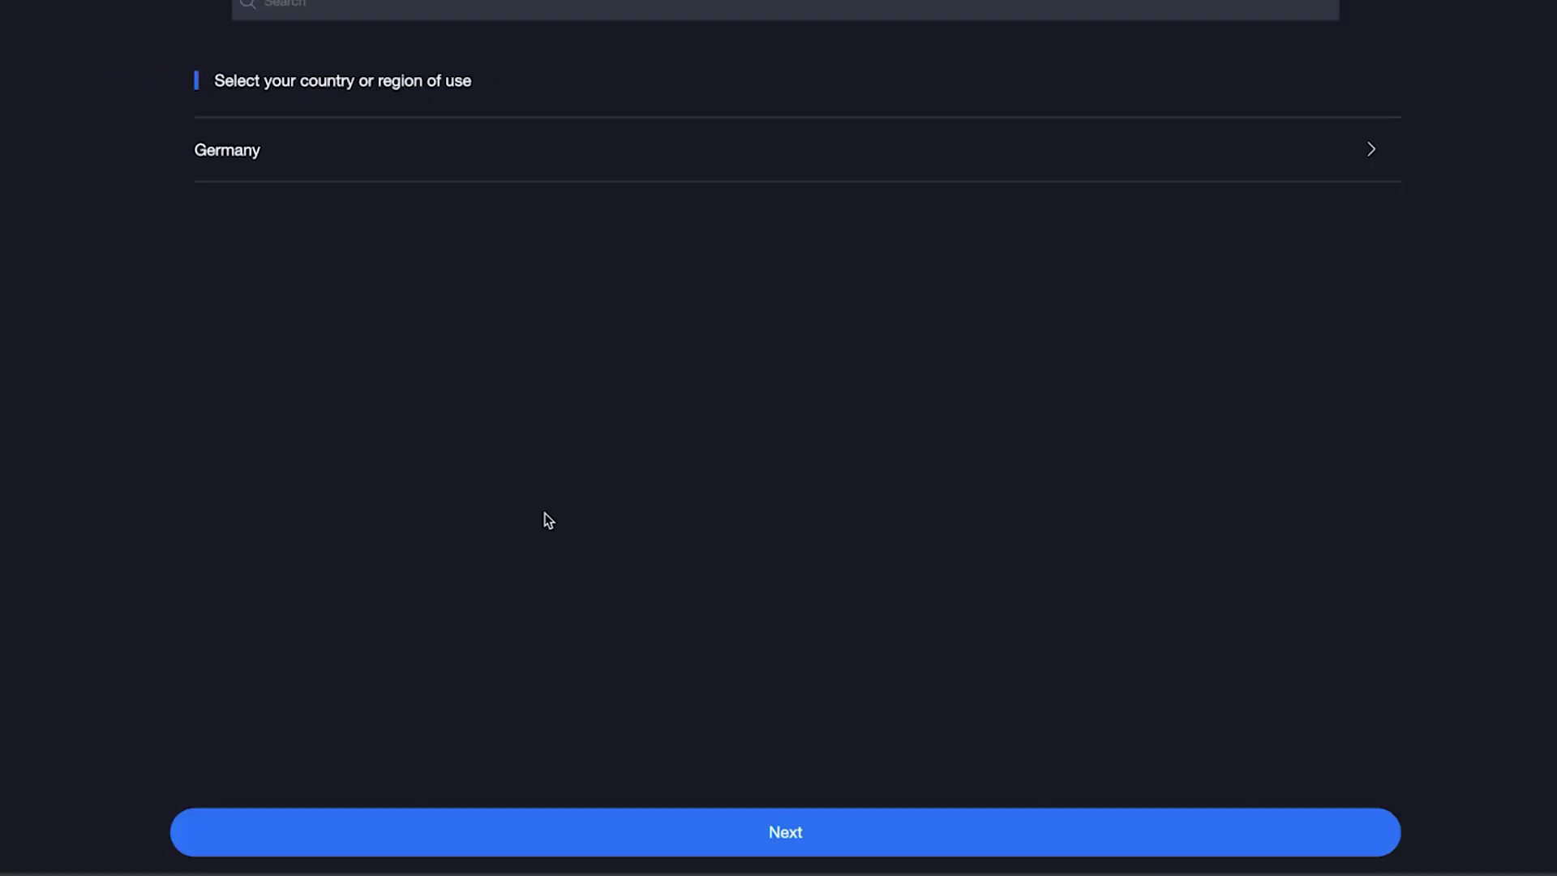
click(838, 832)
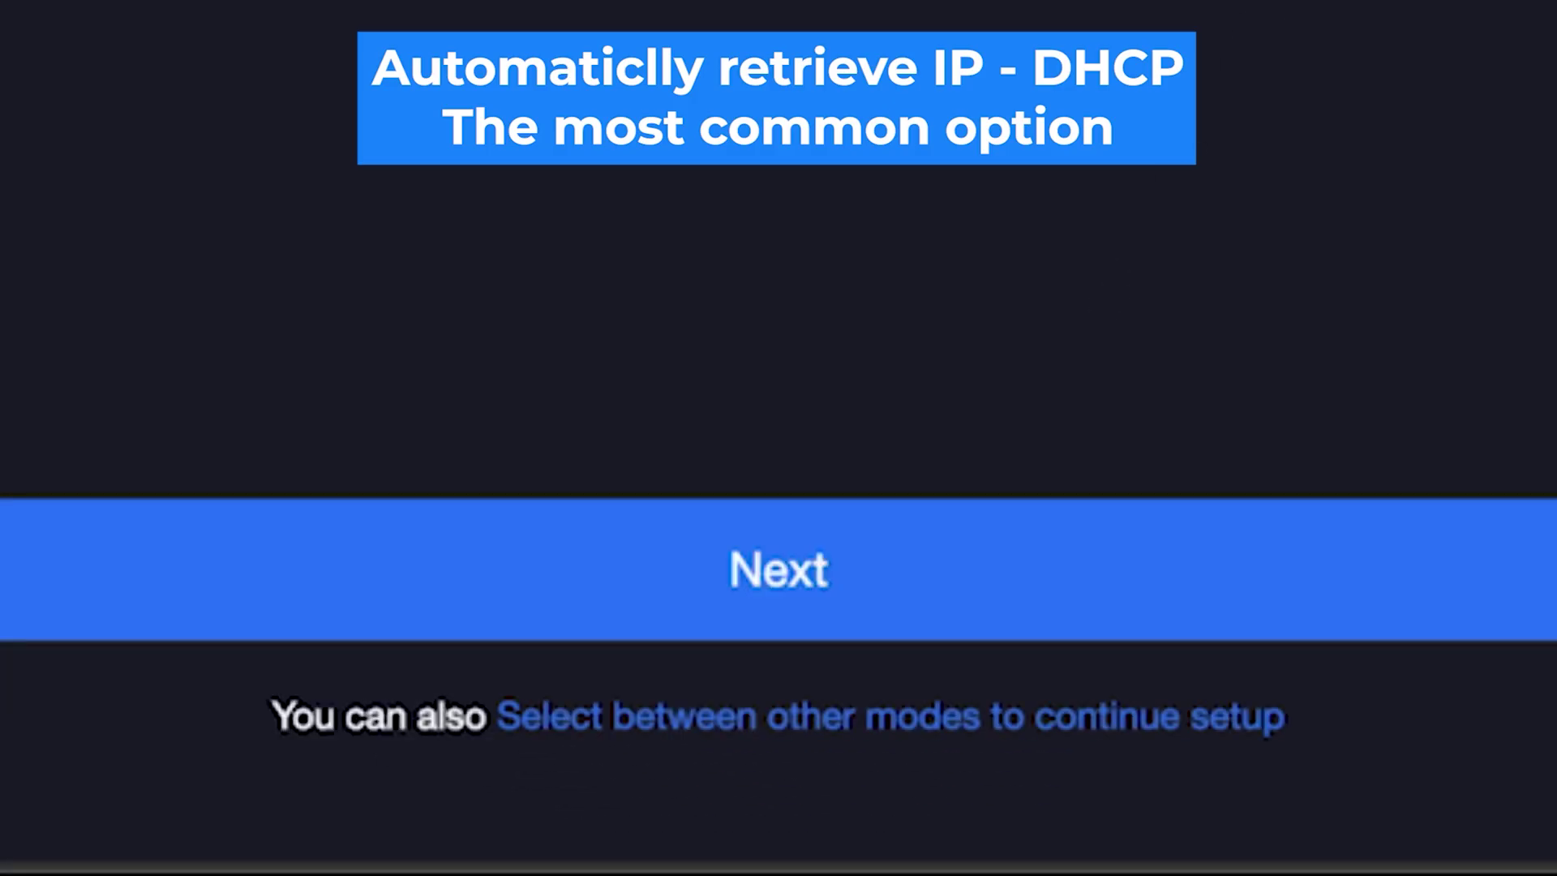
Review the other internet connection modes, then continue to the Wi-Fi settings
click(741, 723)
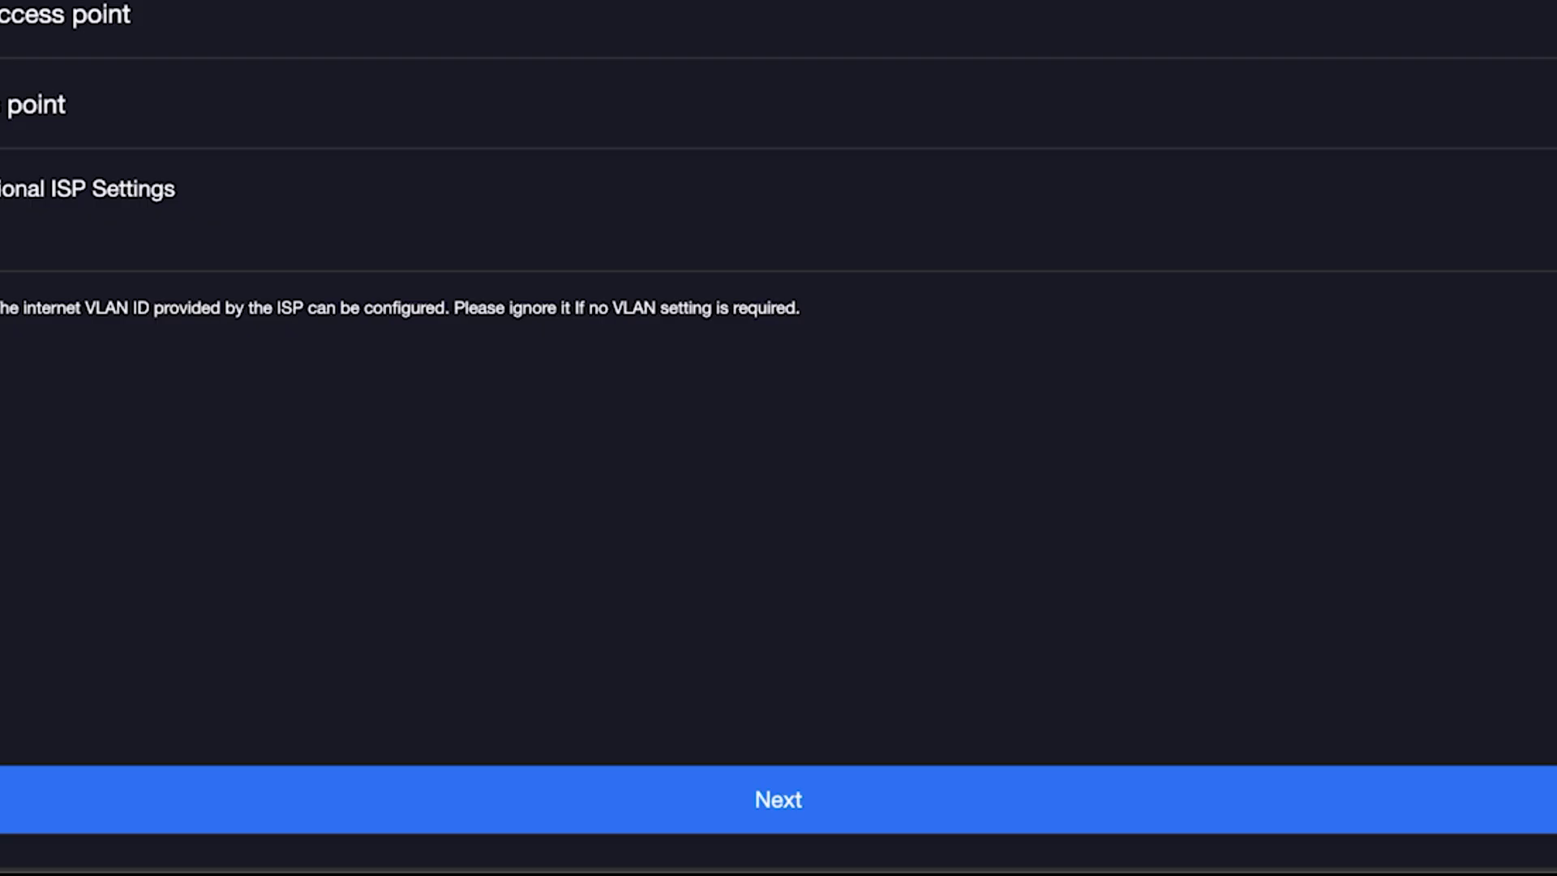
click(702, 801)
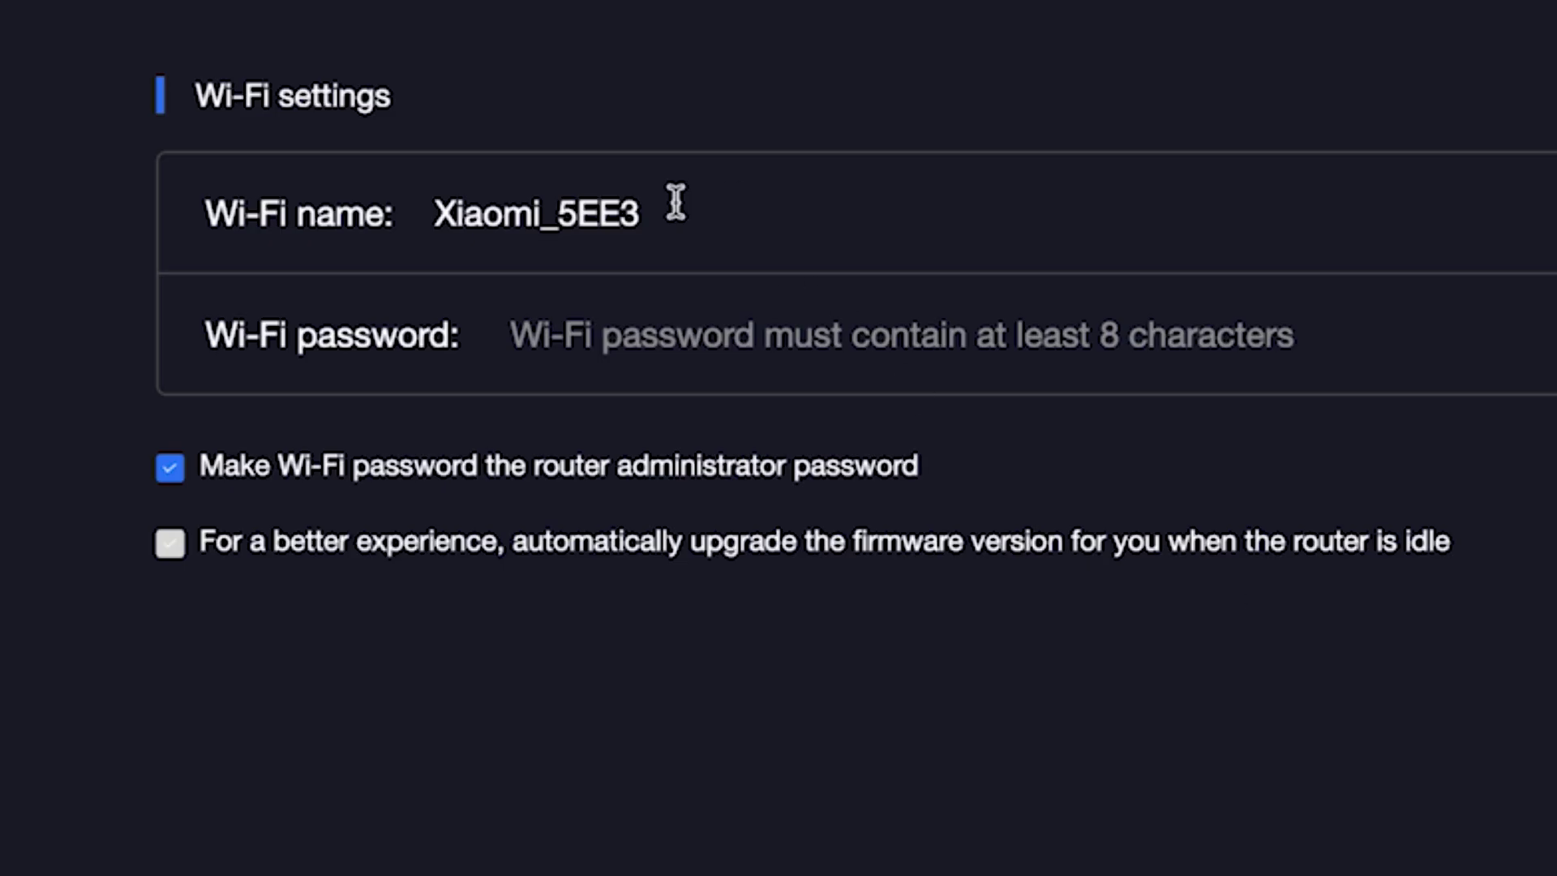
Rename the Wi-Fi from Xiaomi_5EE3 to Xiaomi and enter a Wi-Fi password
click(619, 212)
drag(541, 219, 754, 230)
key(BackSpace)
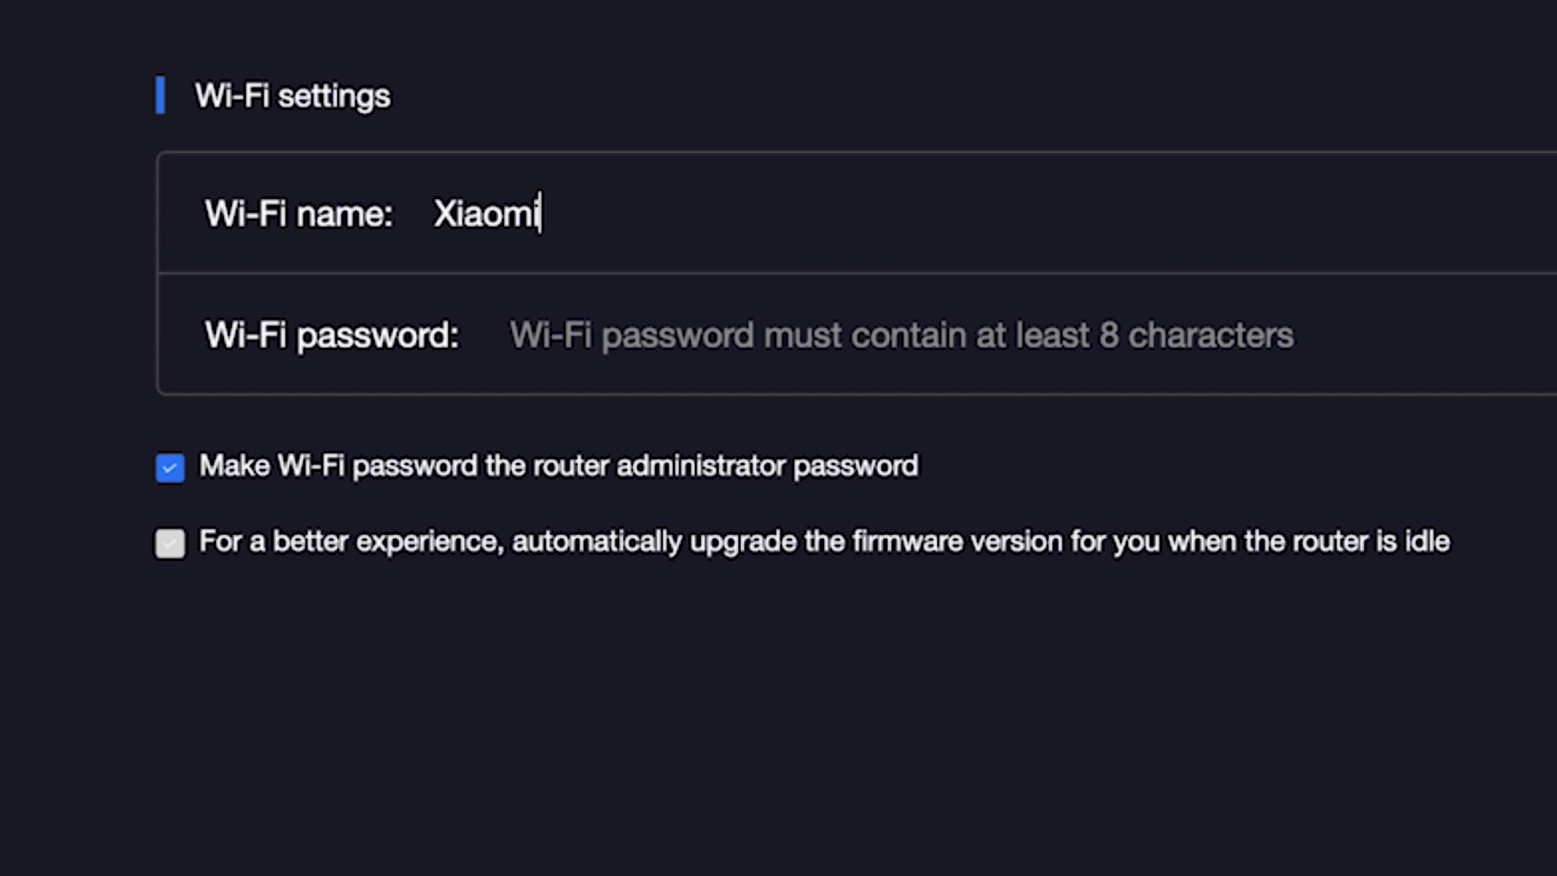
click(728, 336)
text(••••••••••)
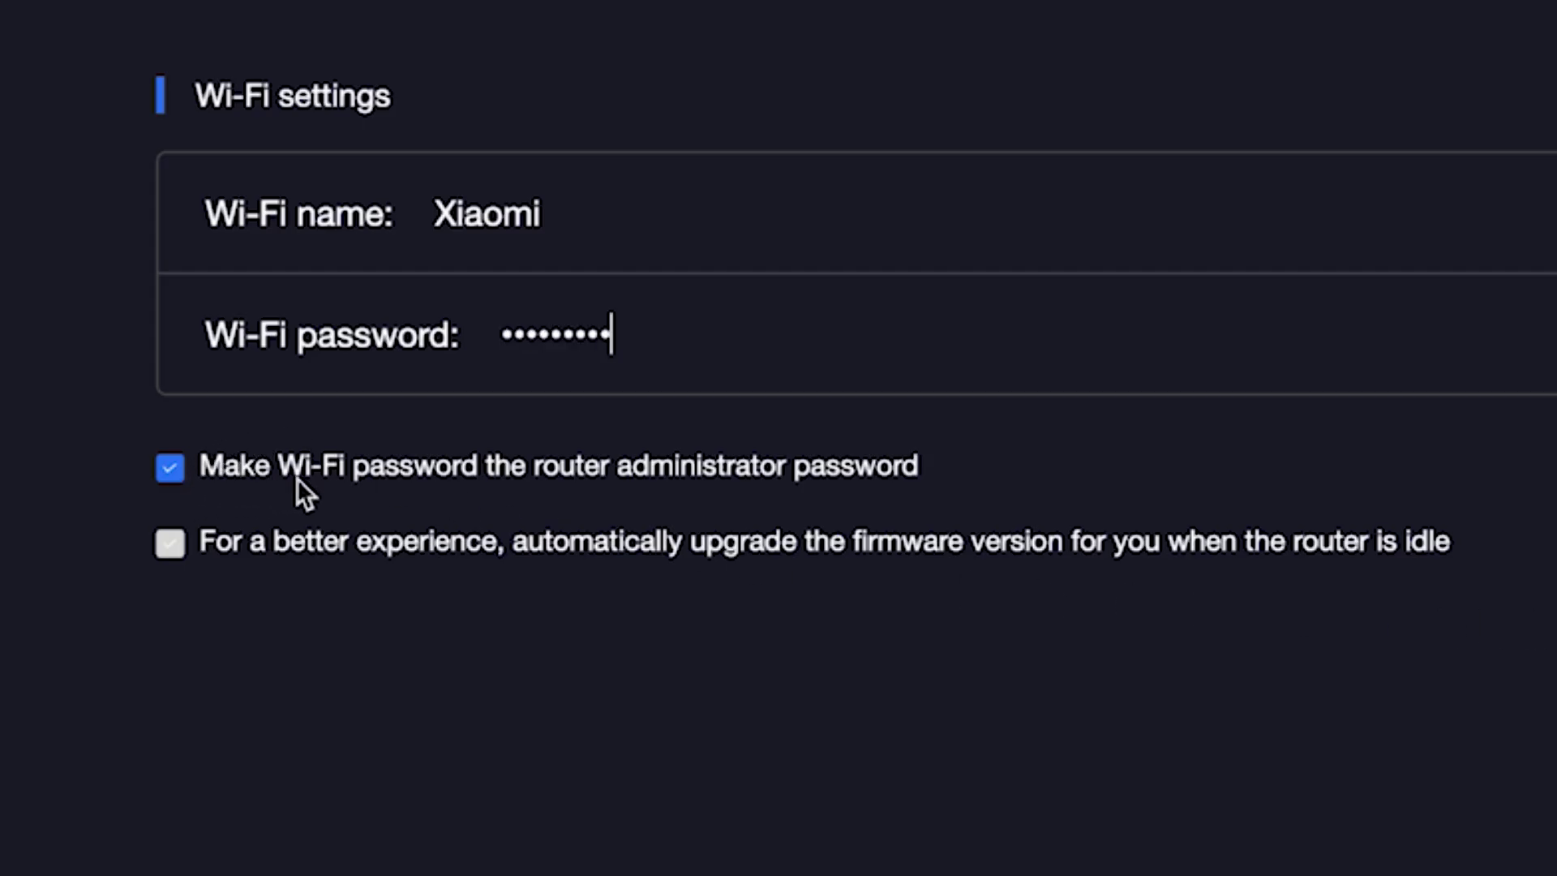
Set a separate administrator password and enable automatic firmware upgrades when idle
click(177, 469)
click(276, 542)
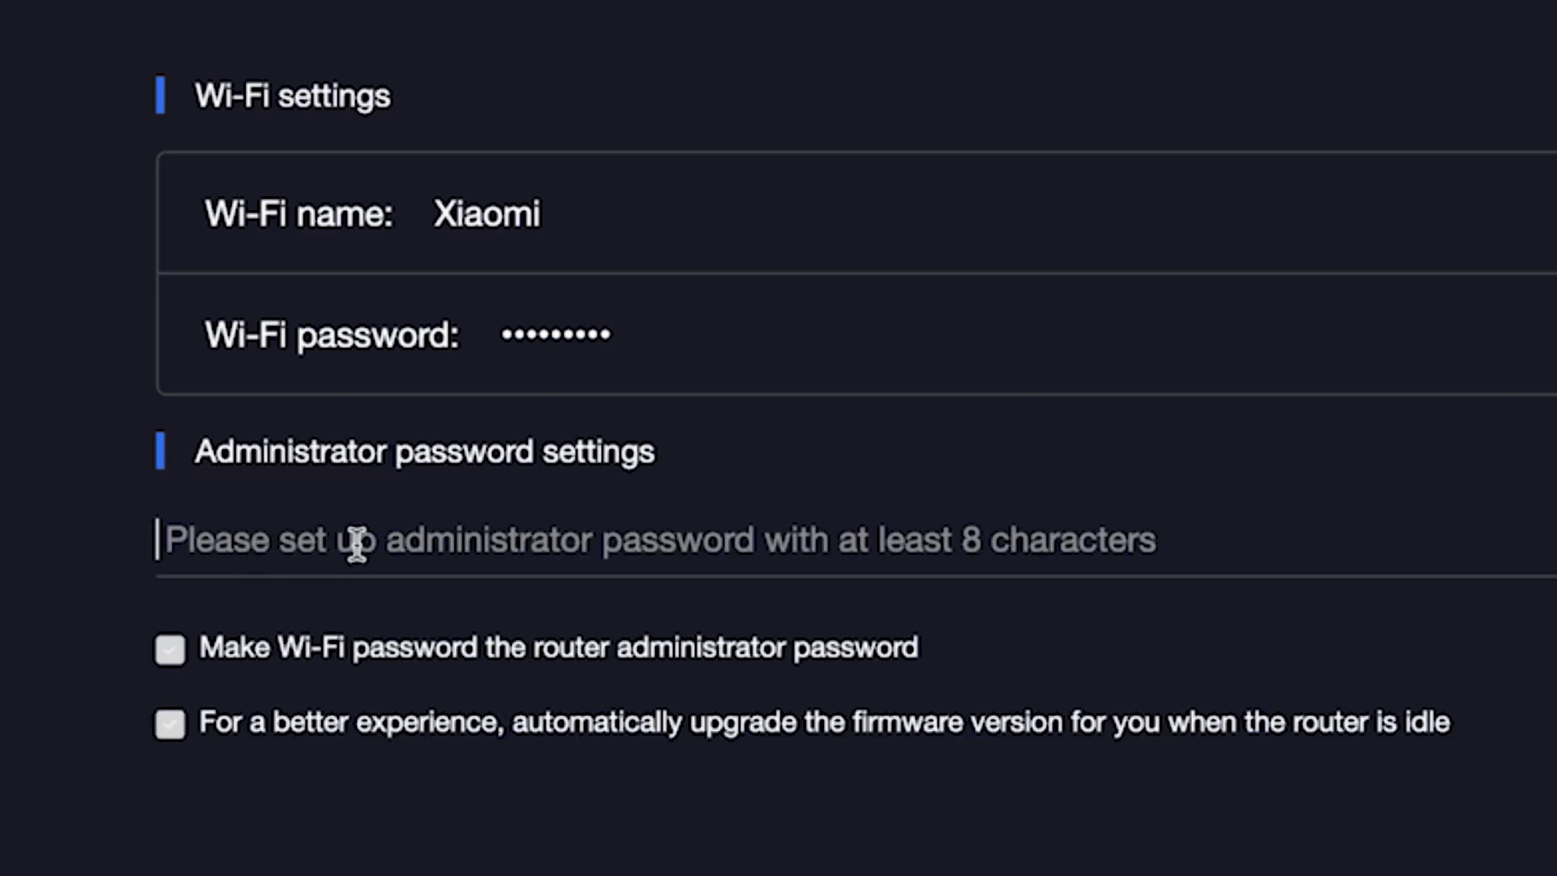
text(•••••)
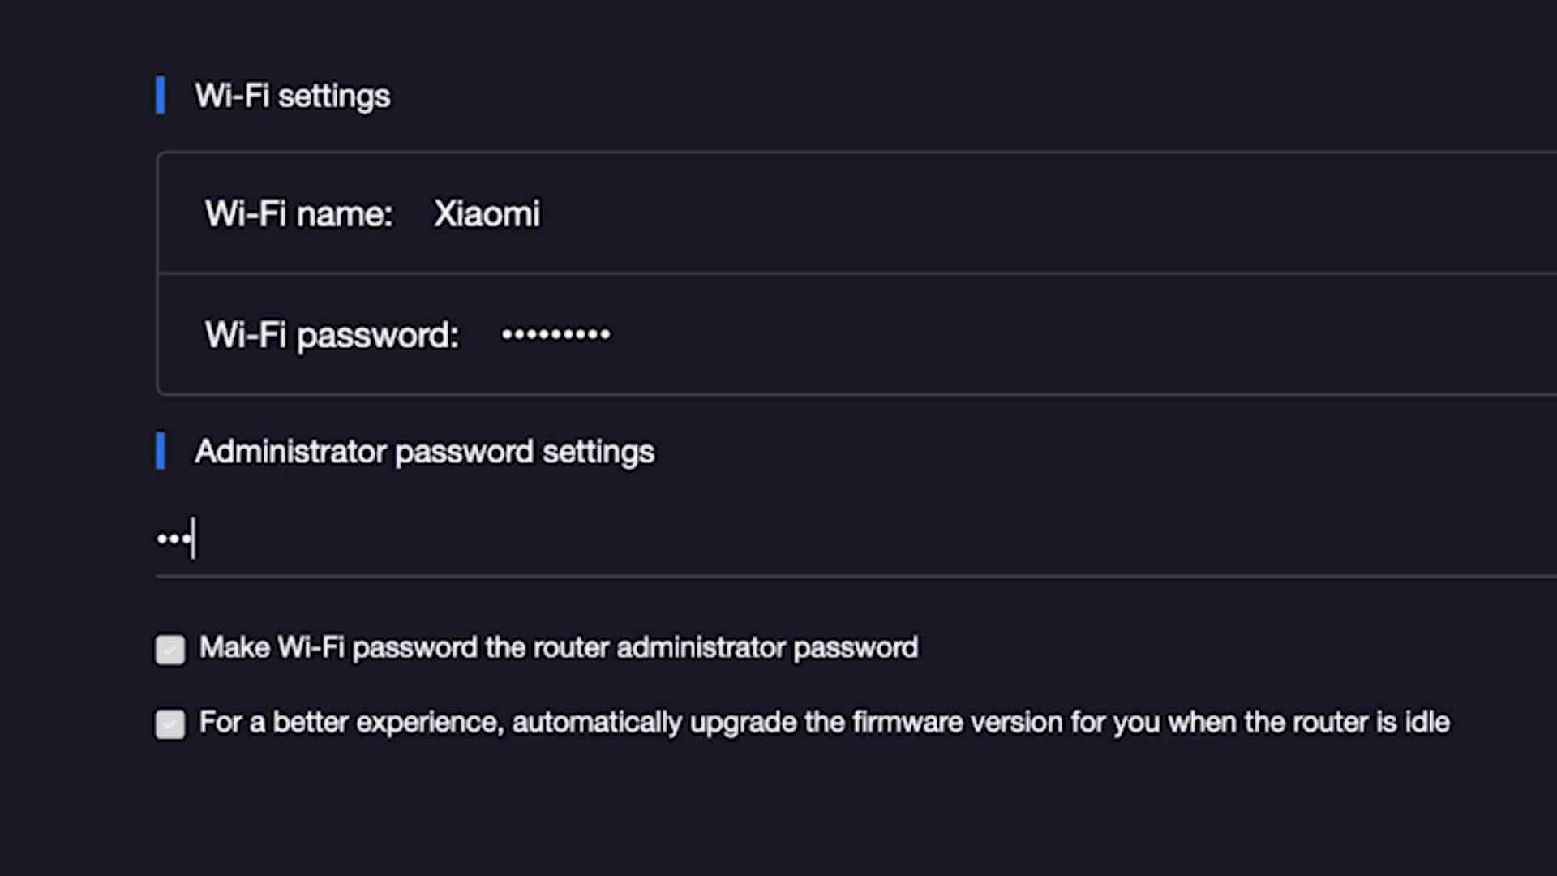
text(•••)
click(160, 724)
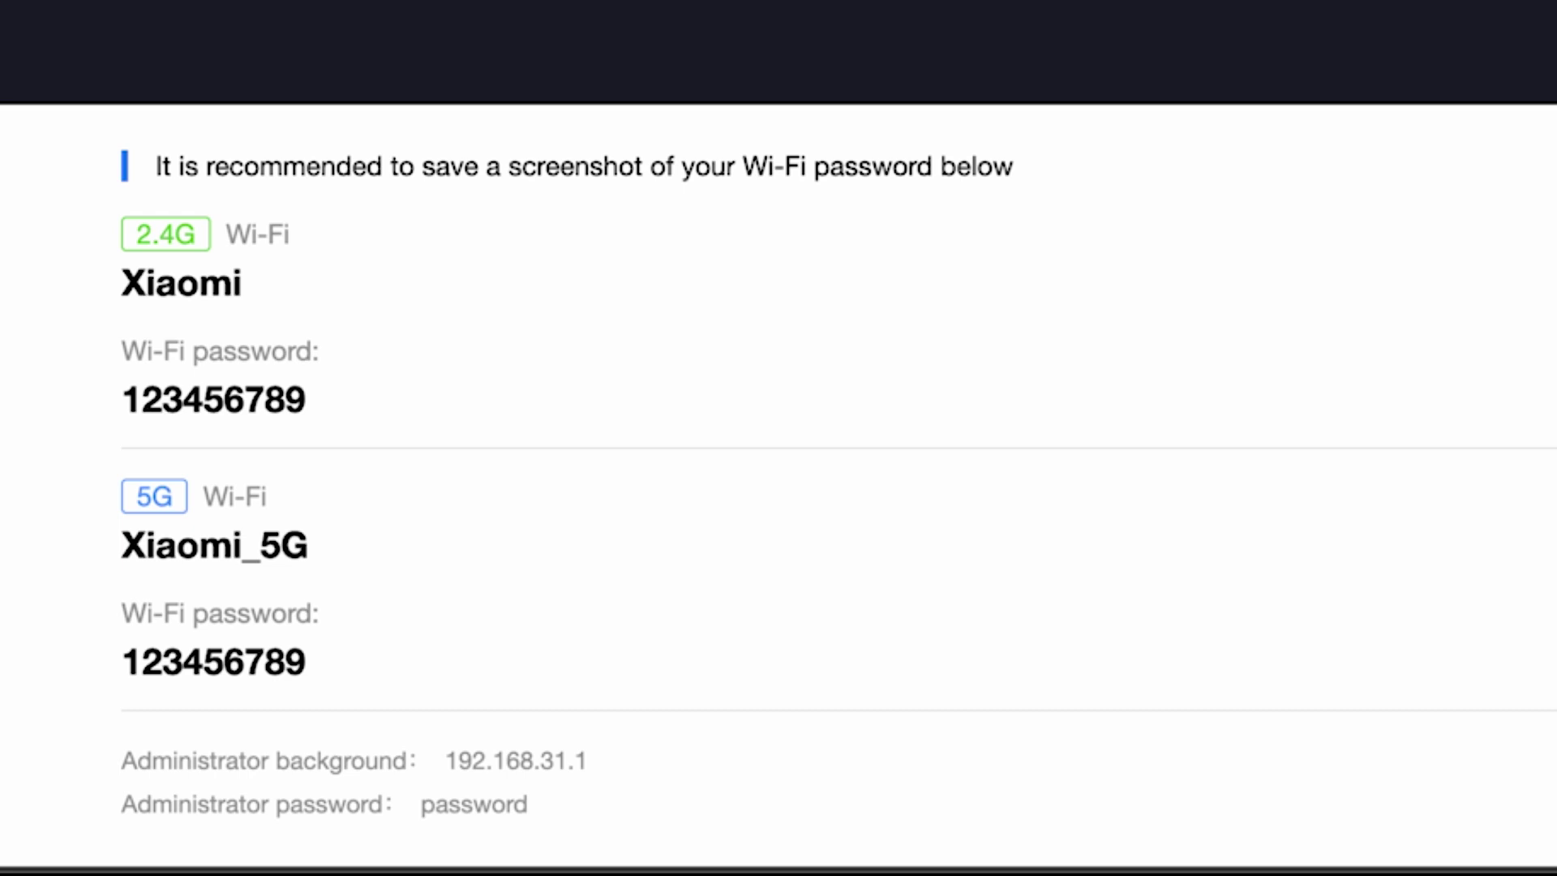
Load the router admin page at 192.168.31.1
click(514, 757)
text(192.168.31.1)
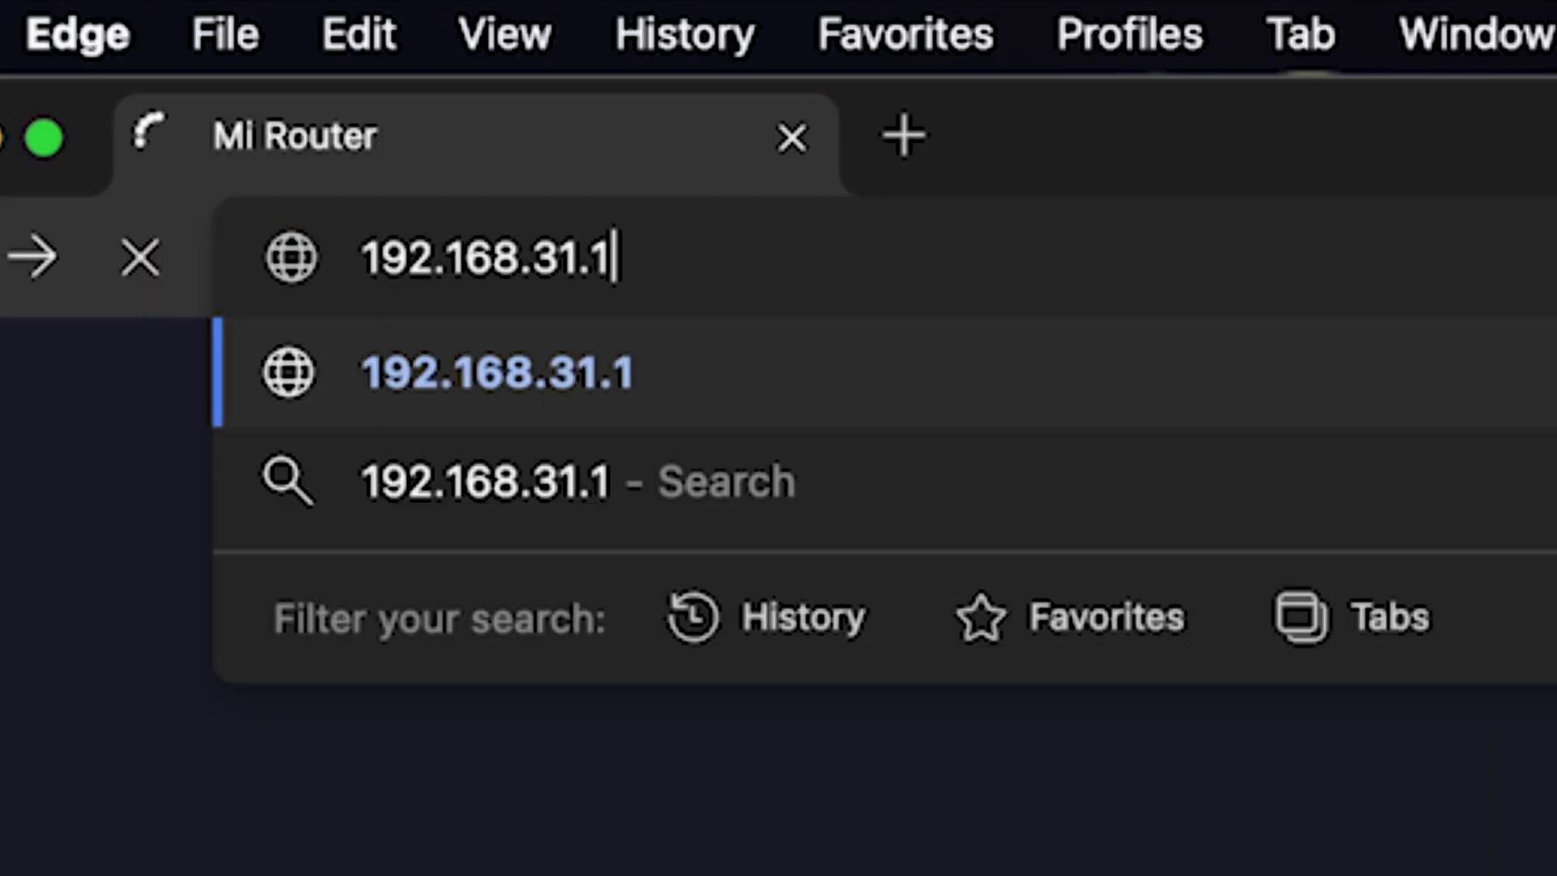
key(Return)
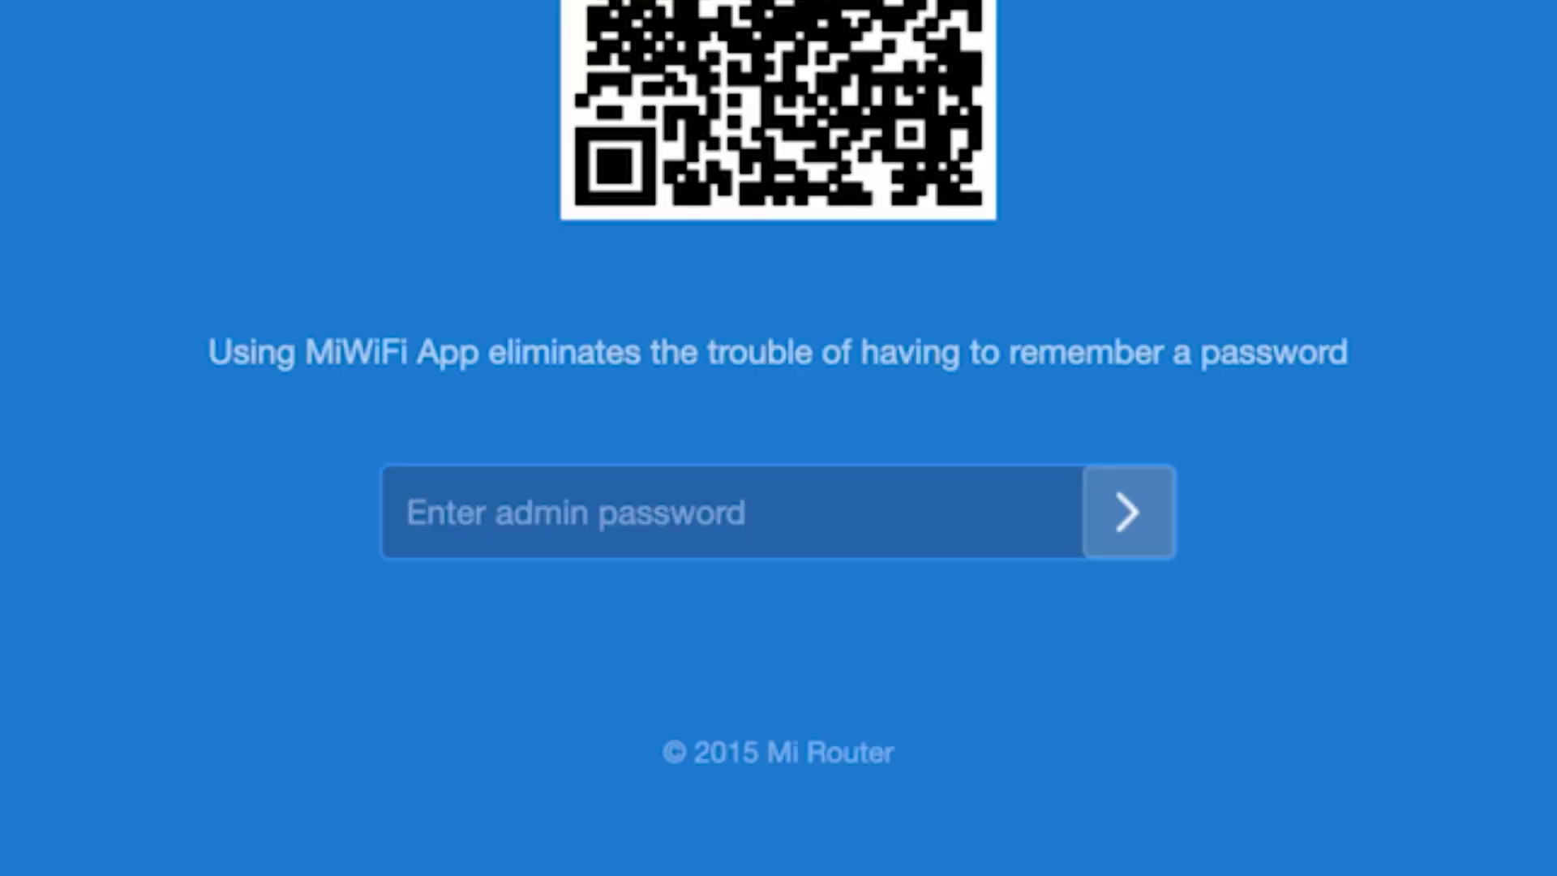
Log in with the admin password and decline saving it in Edge
text(•••••••••)
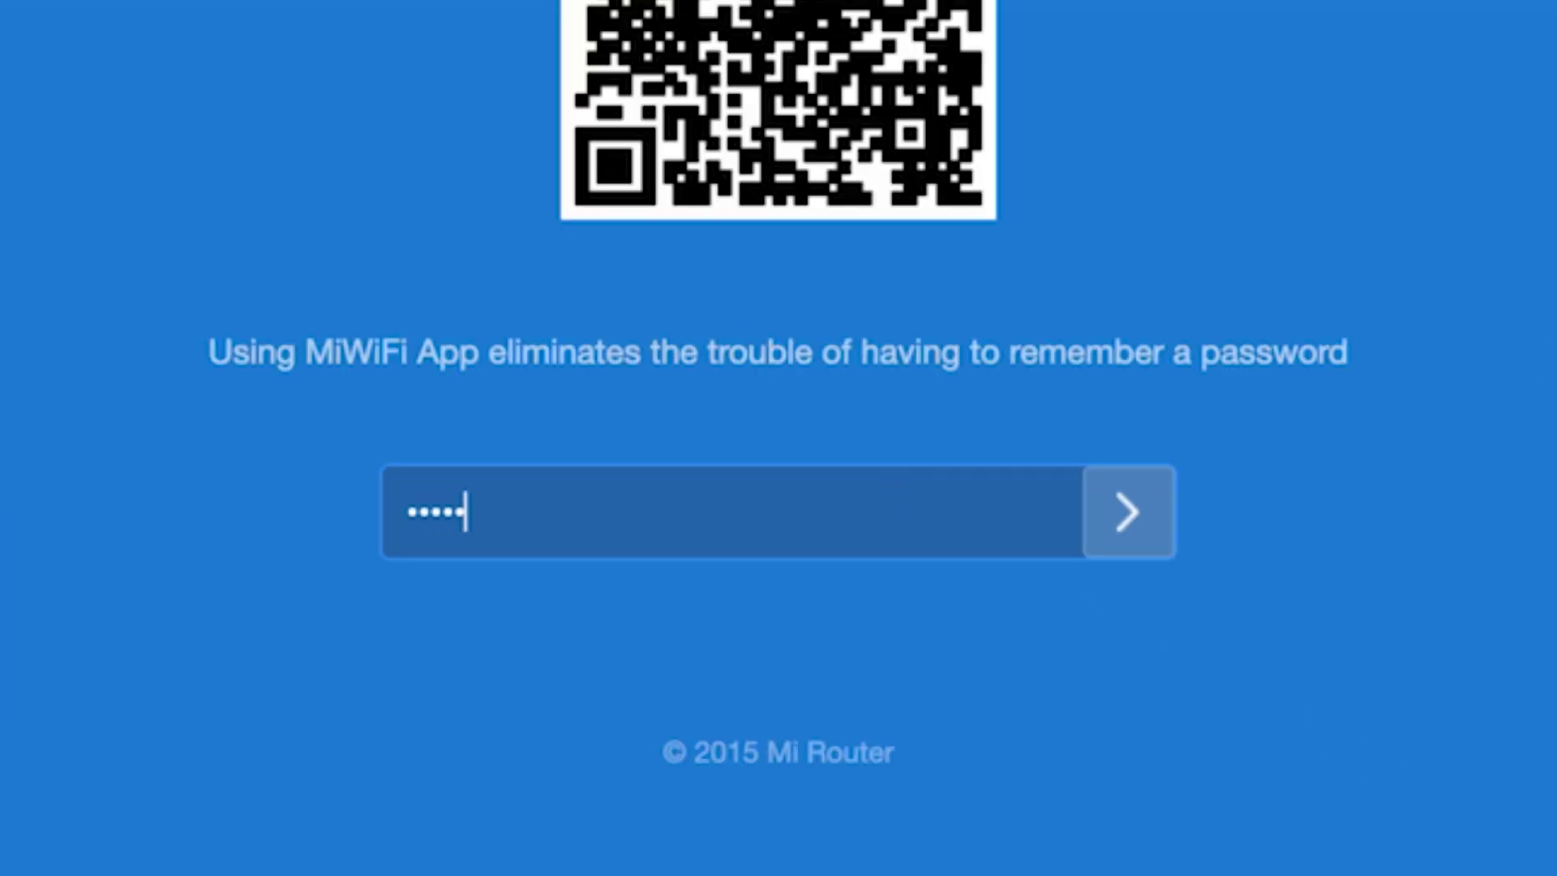
click(1127, 511)
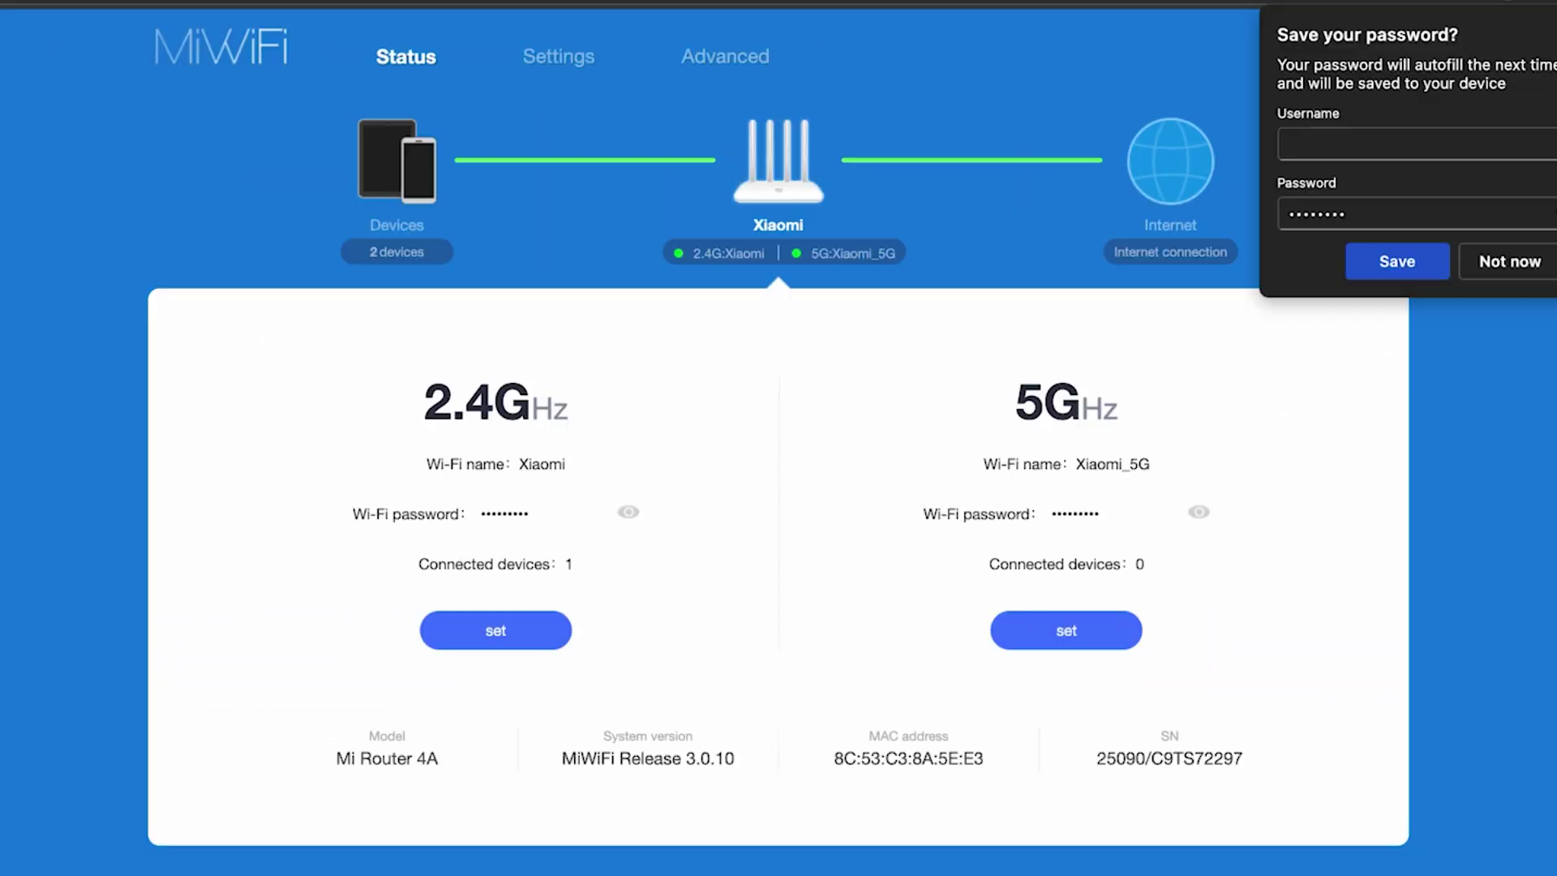
click(1486, 558)
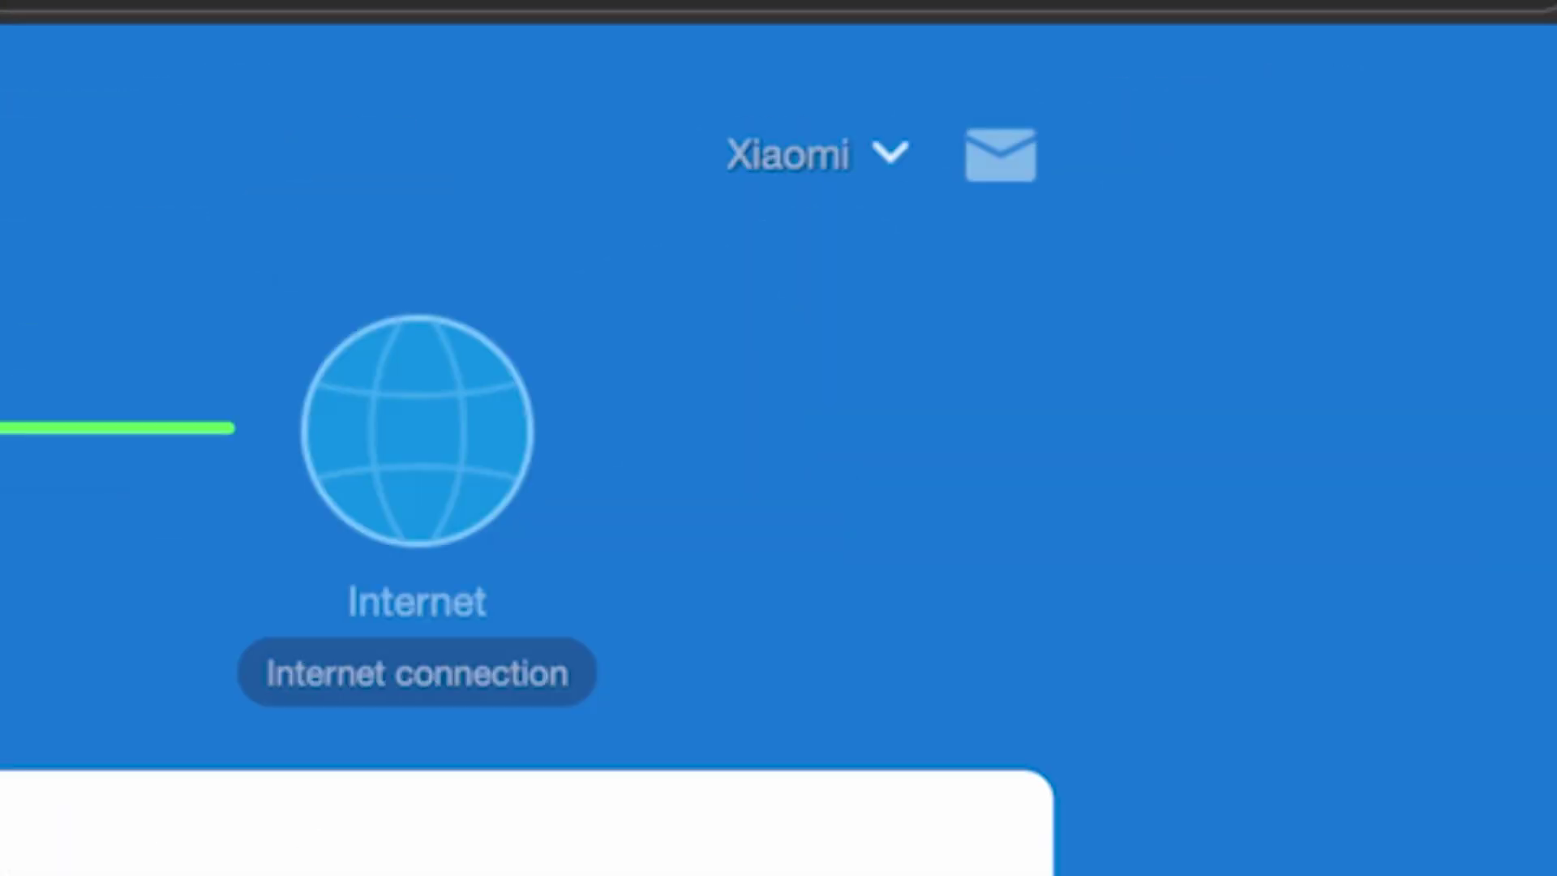
Reboot the router from the Xiaomi menu, confirming that devices will disconnect
click(892, 158)
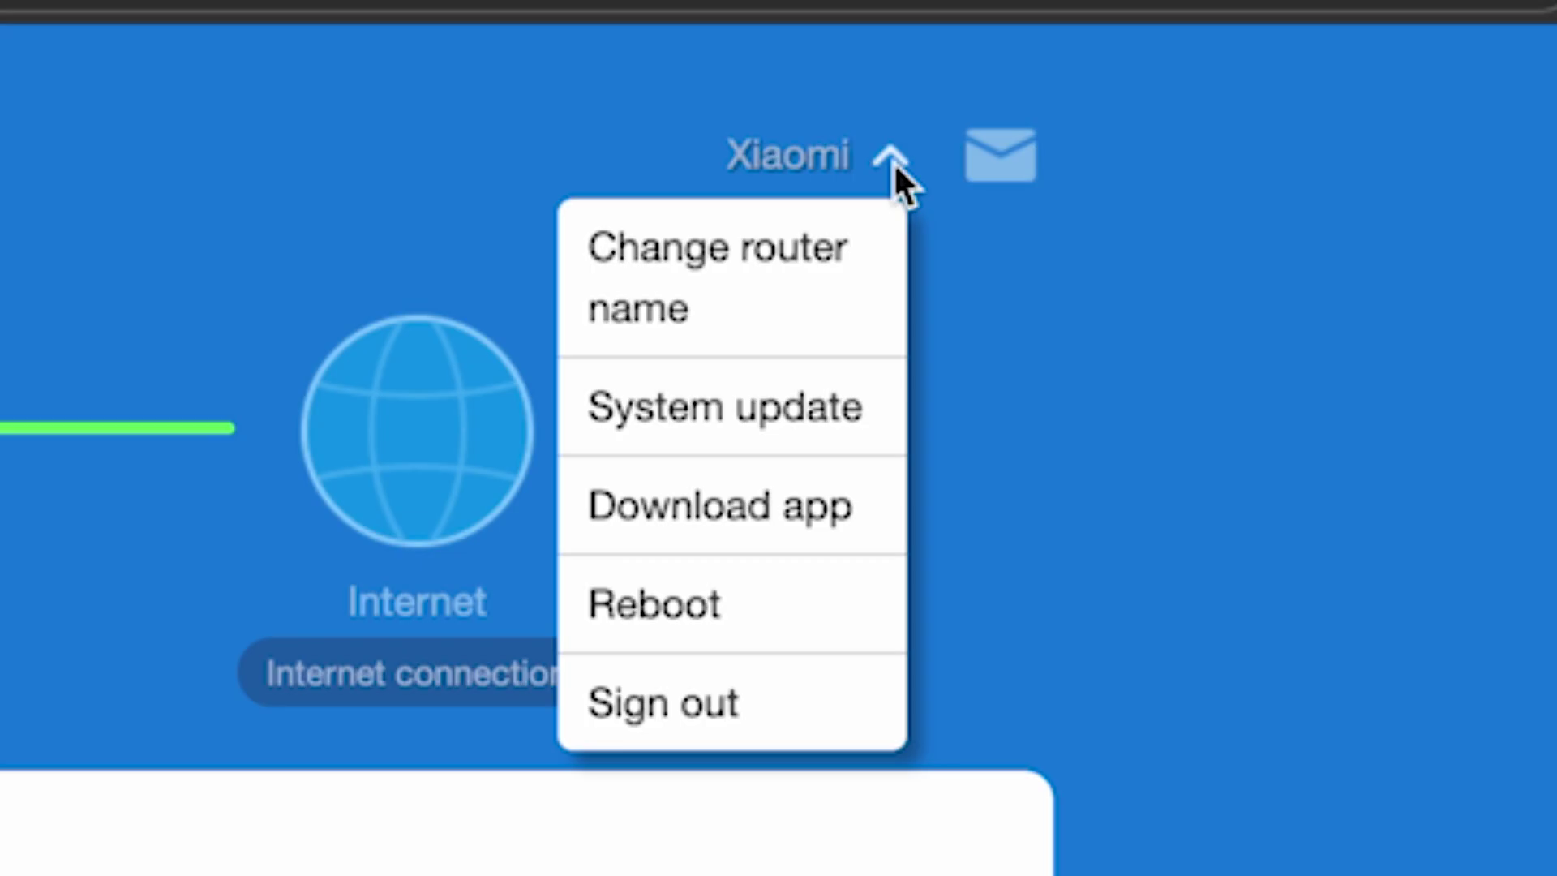
click(715, 600)
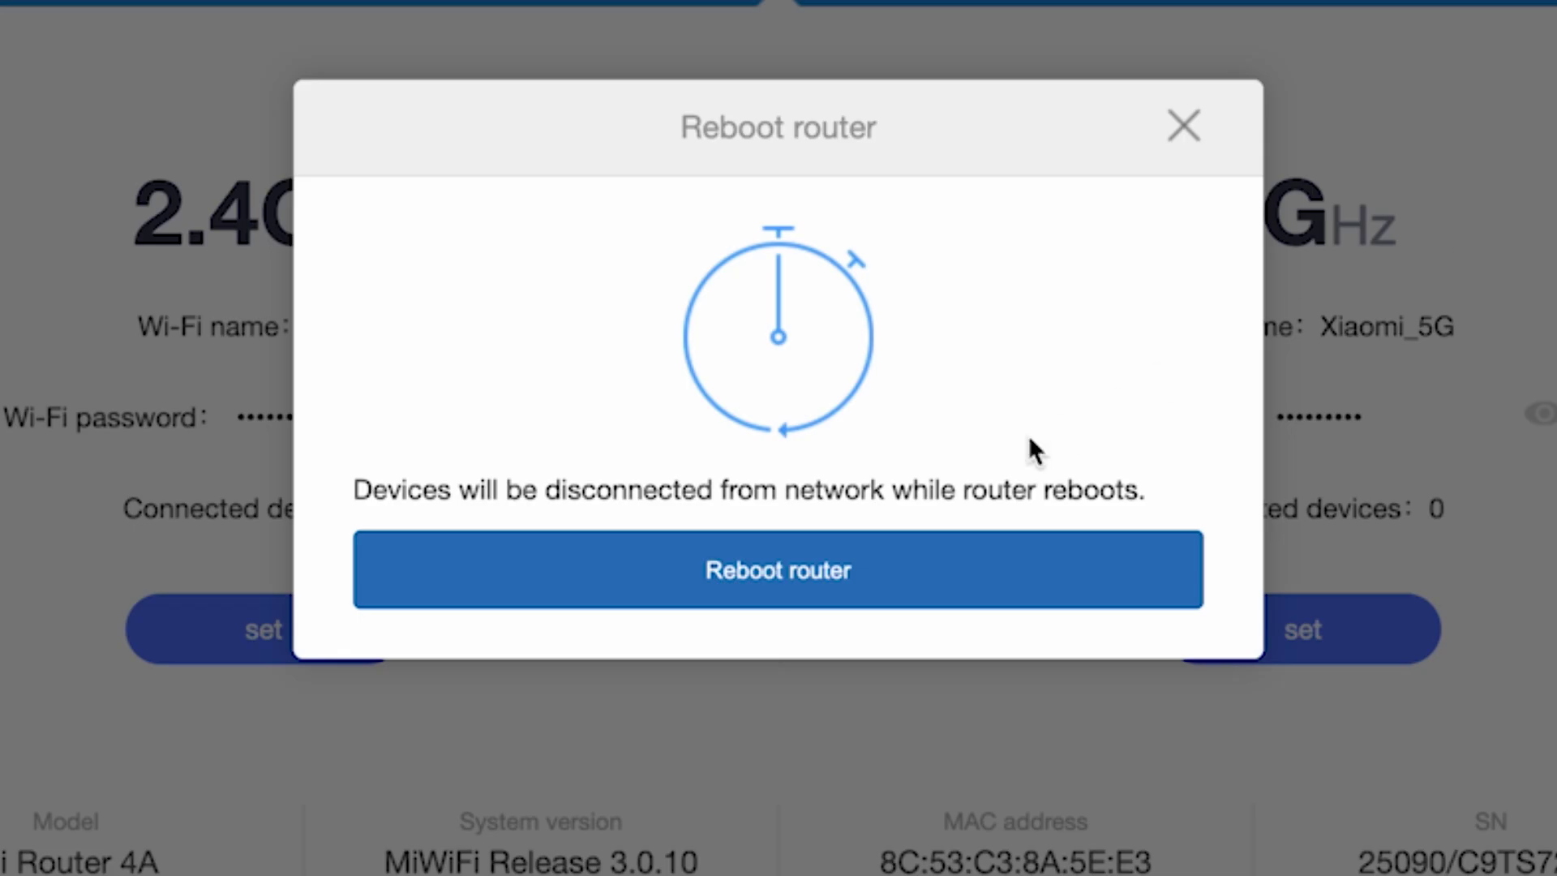
click(817, 592)
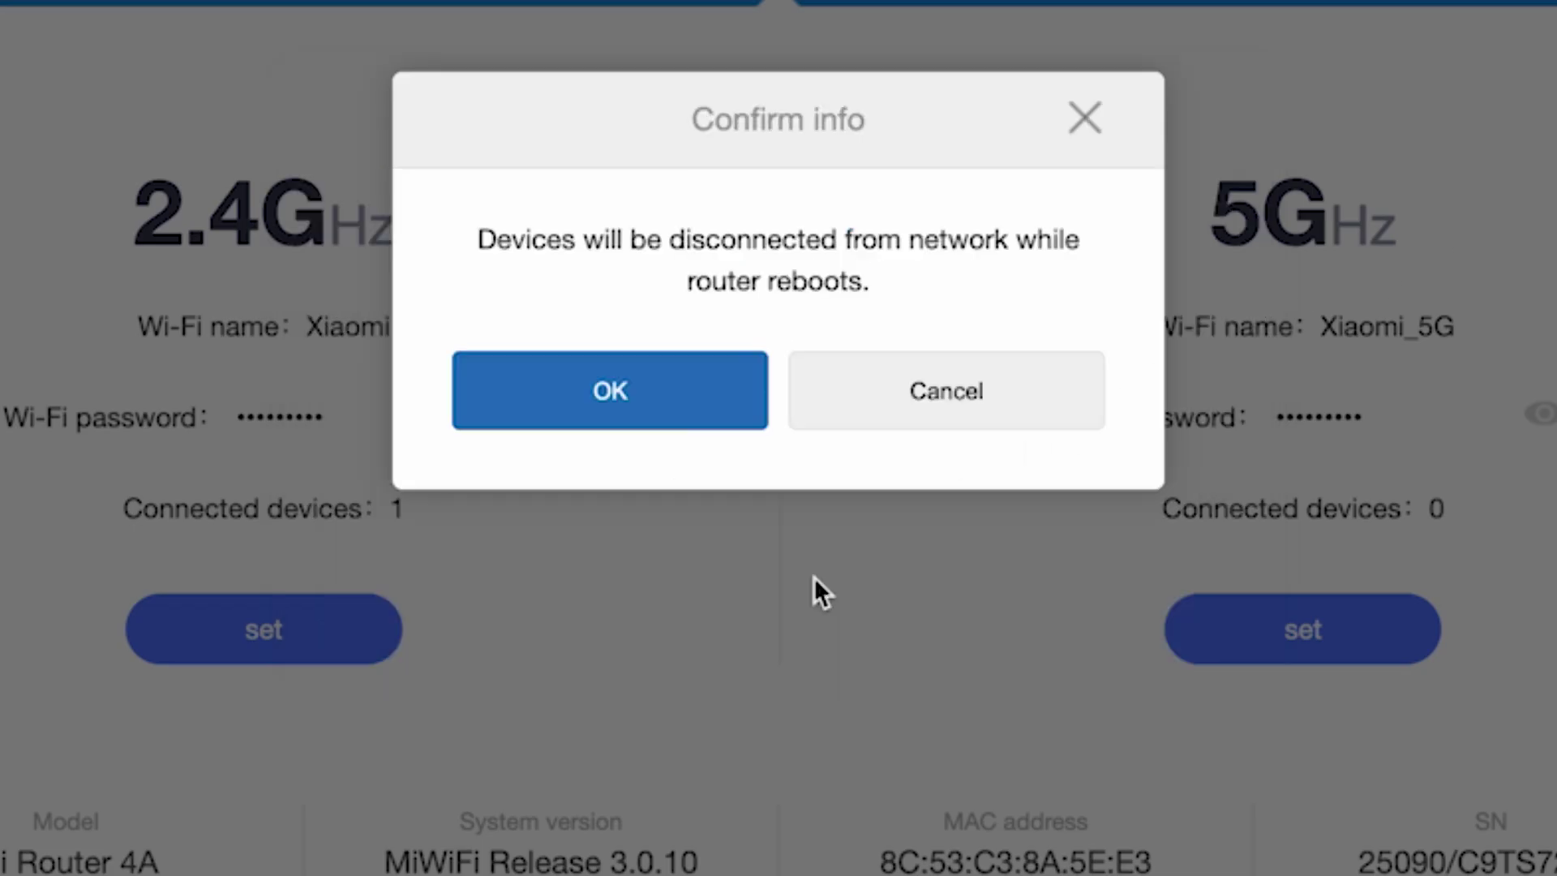
click(653, 393)
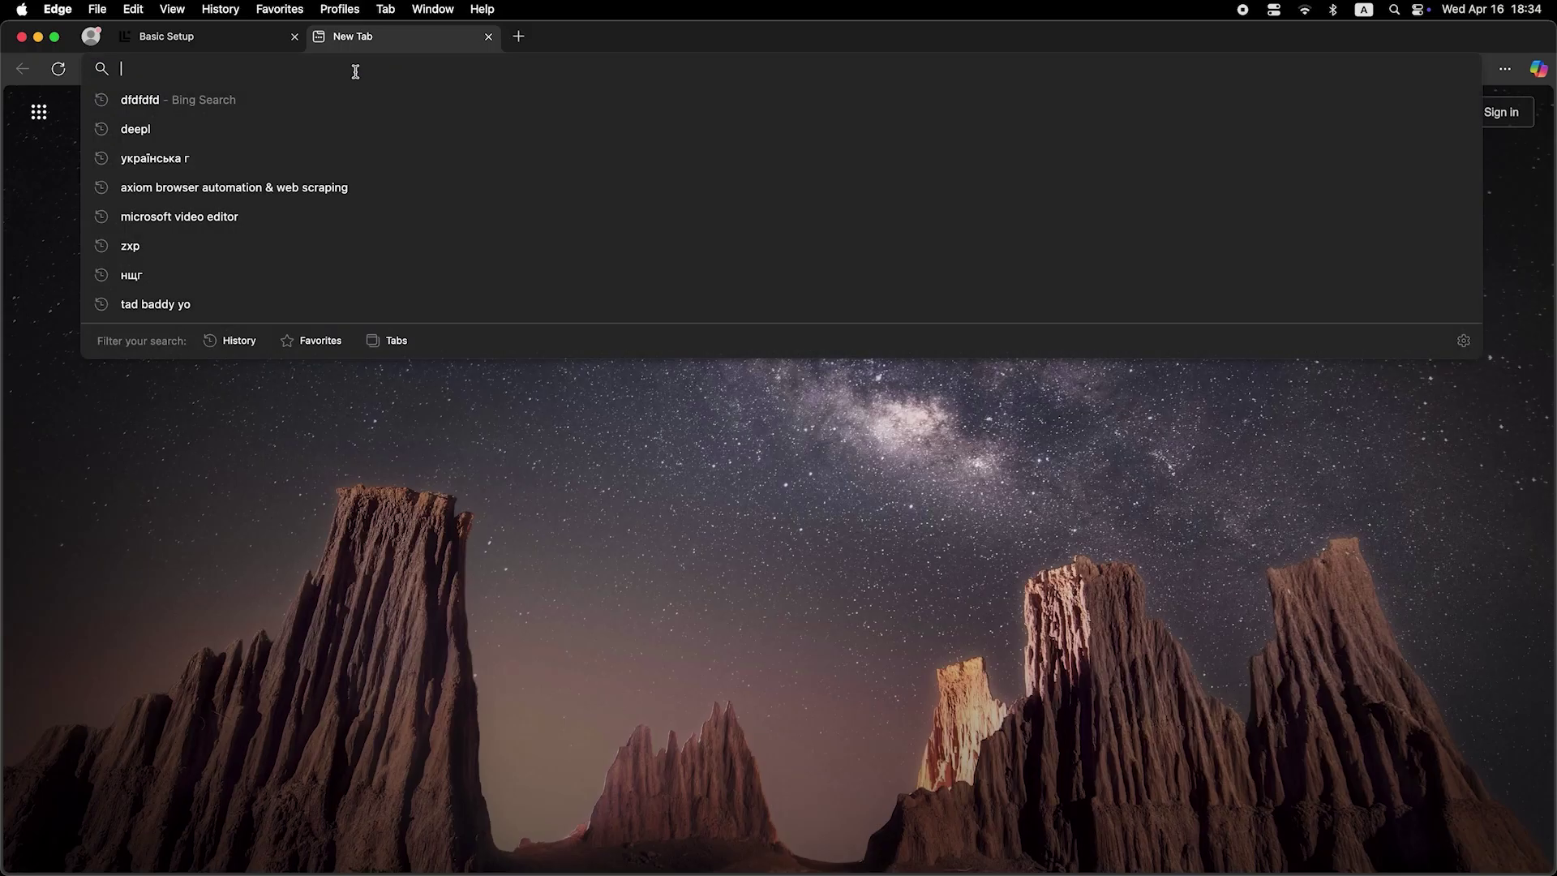
Reload the admin page and log back in with the admin password
text(dfdfdfdf)
key(Return)
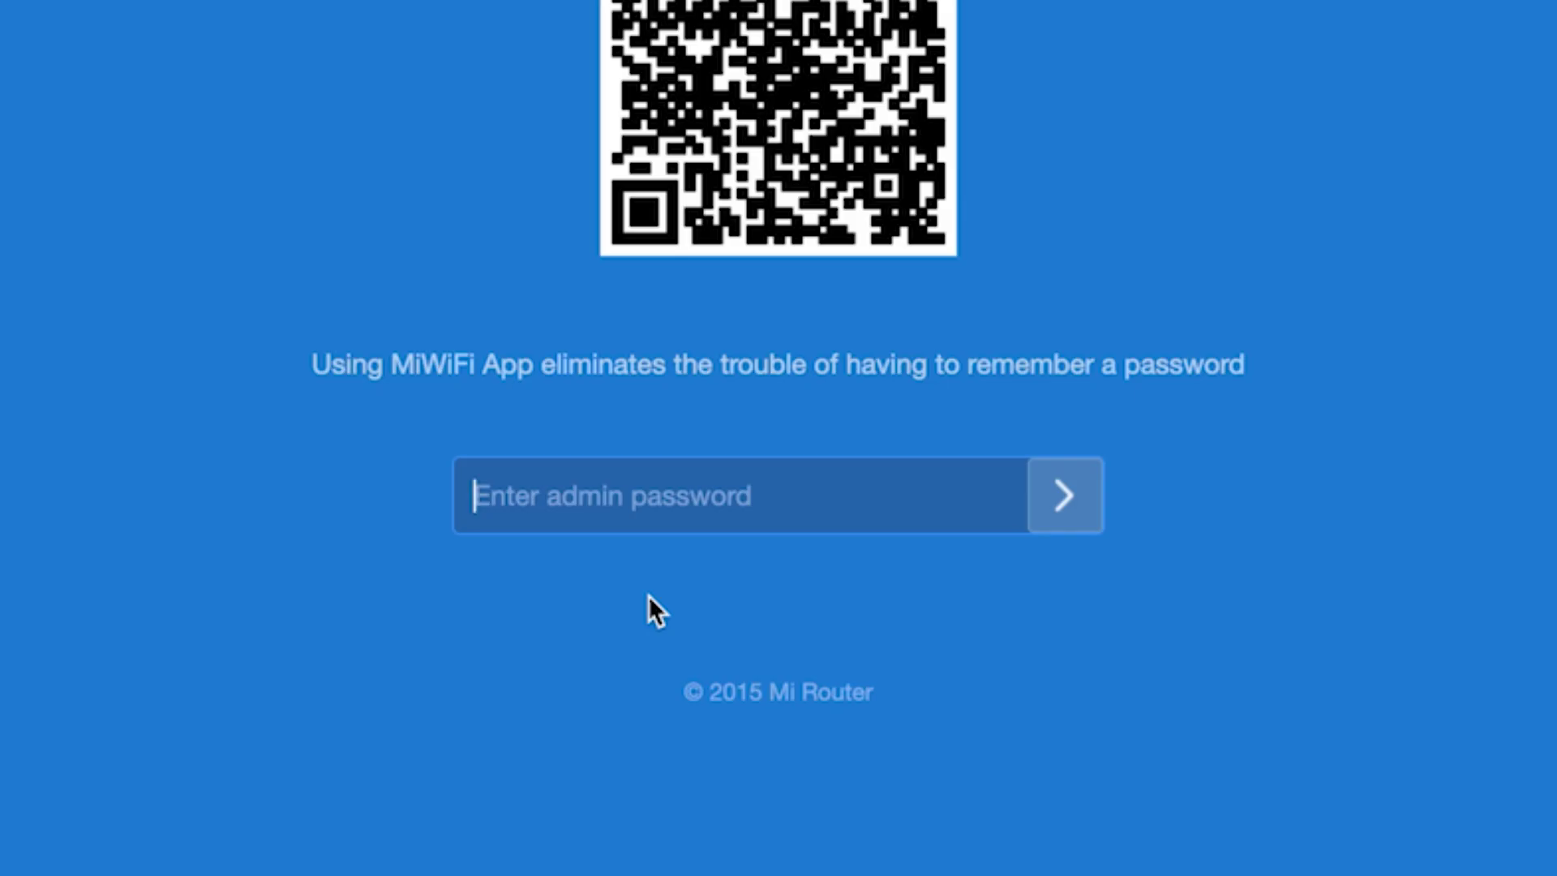
text(••••••••)
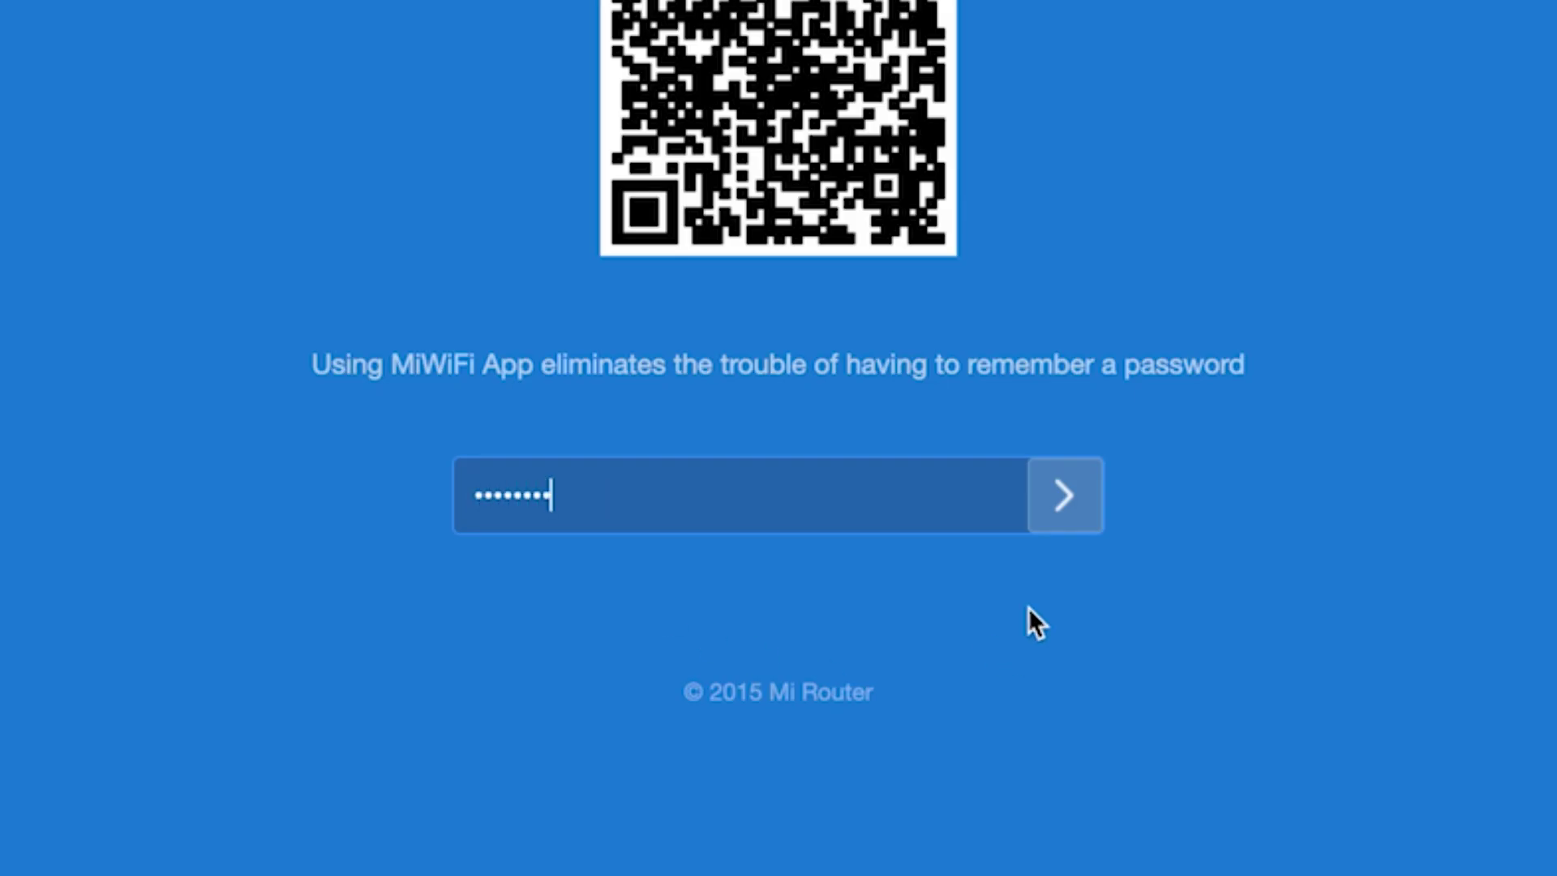
click(1058, 469)
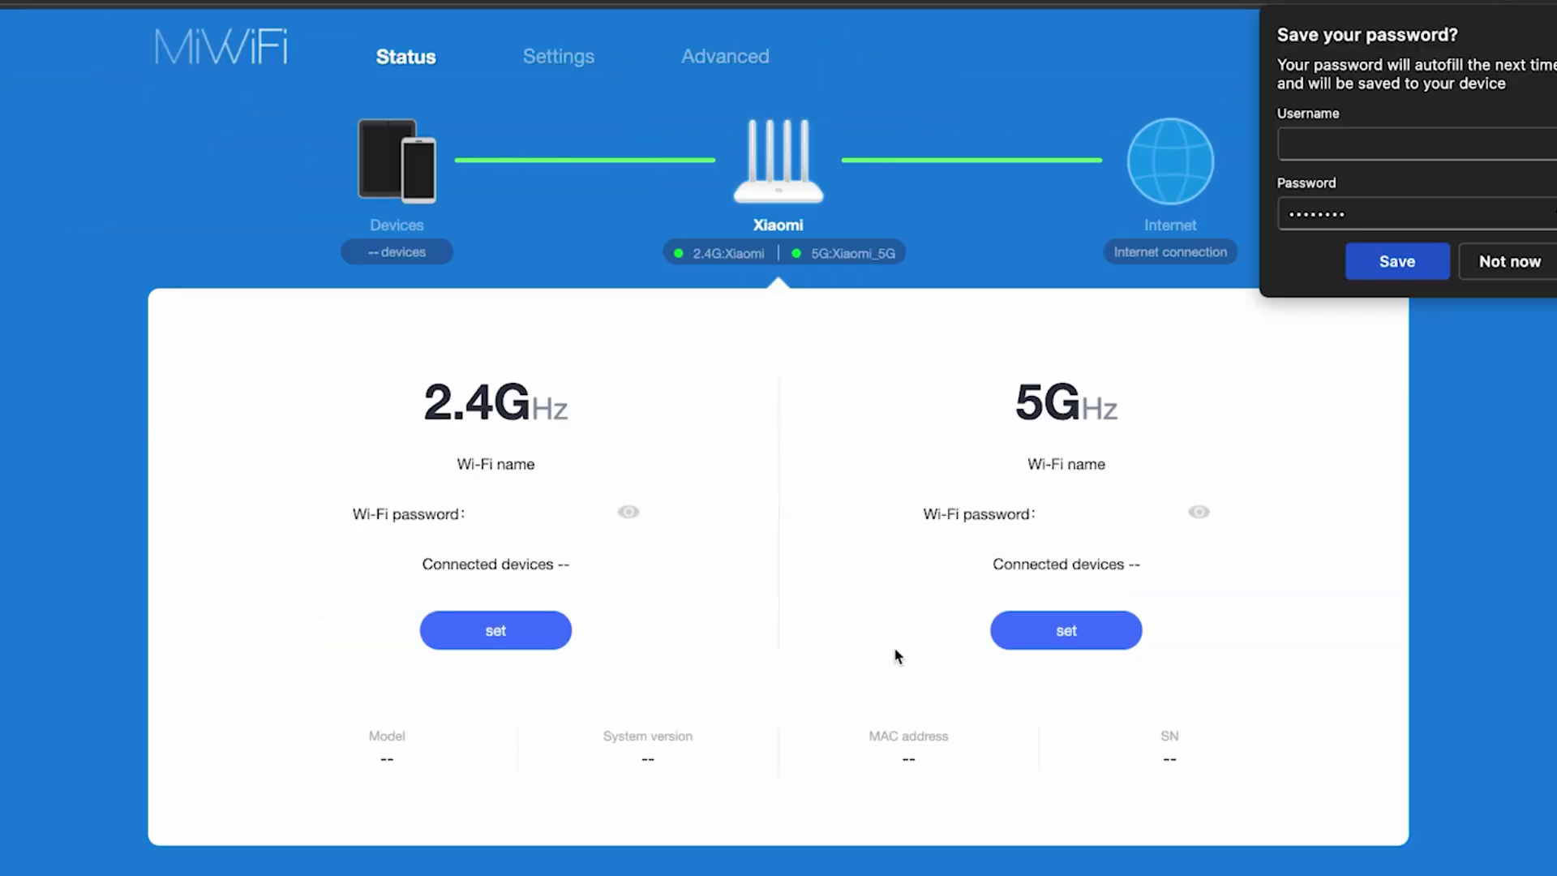
Clone MAC address C8:A3:62:B0:D2:58 in Network settings and acknowledge the success message
click(1508, 261)
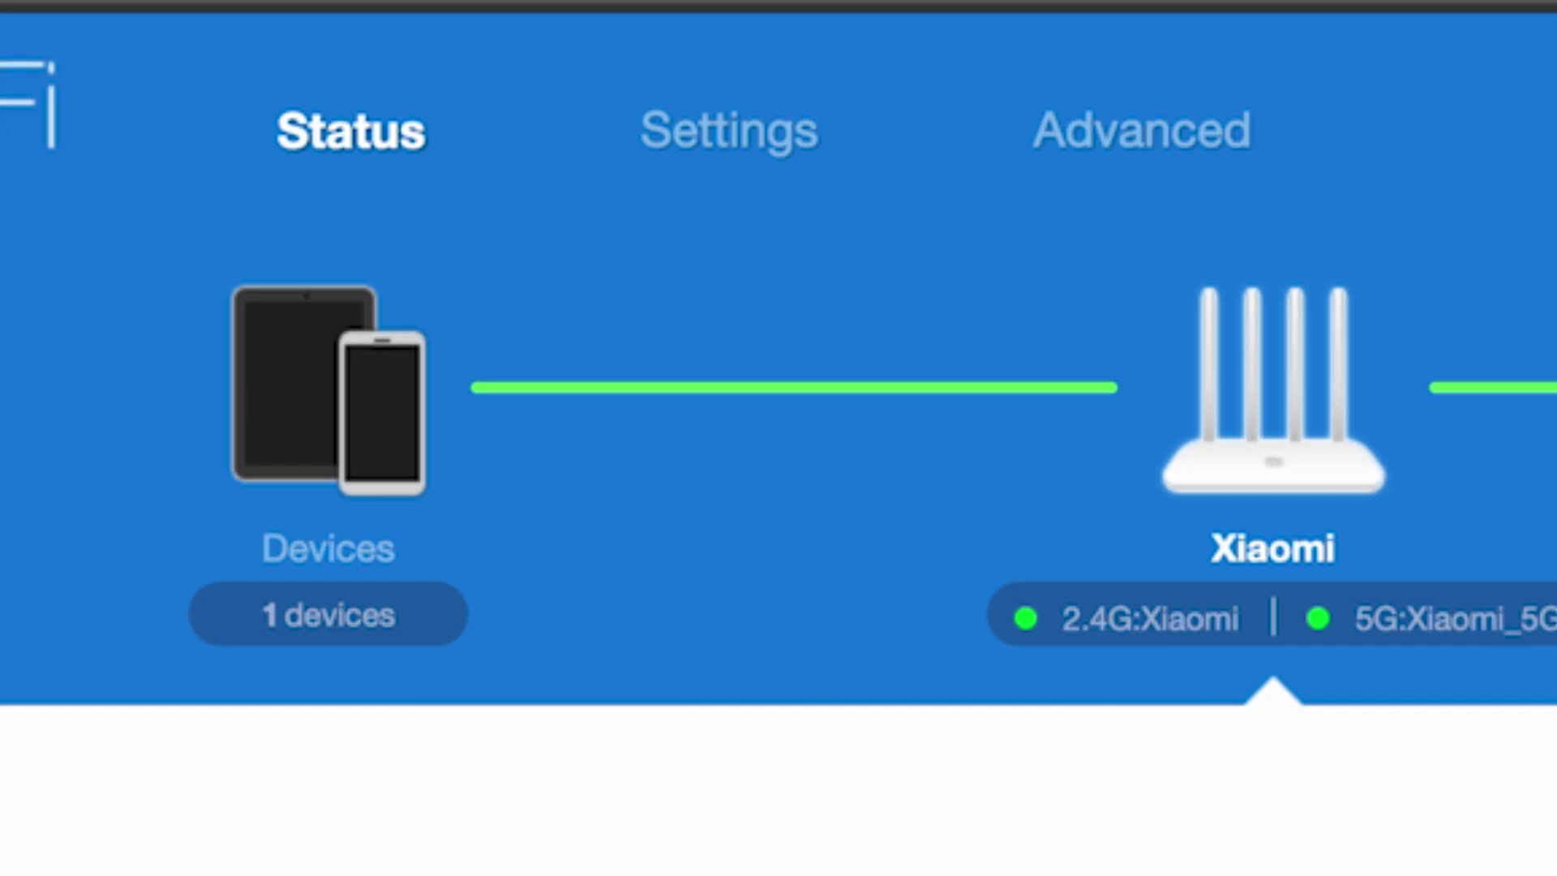
click(759, 126)
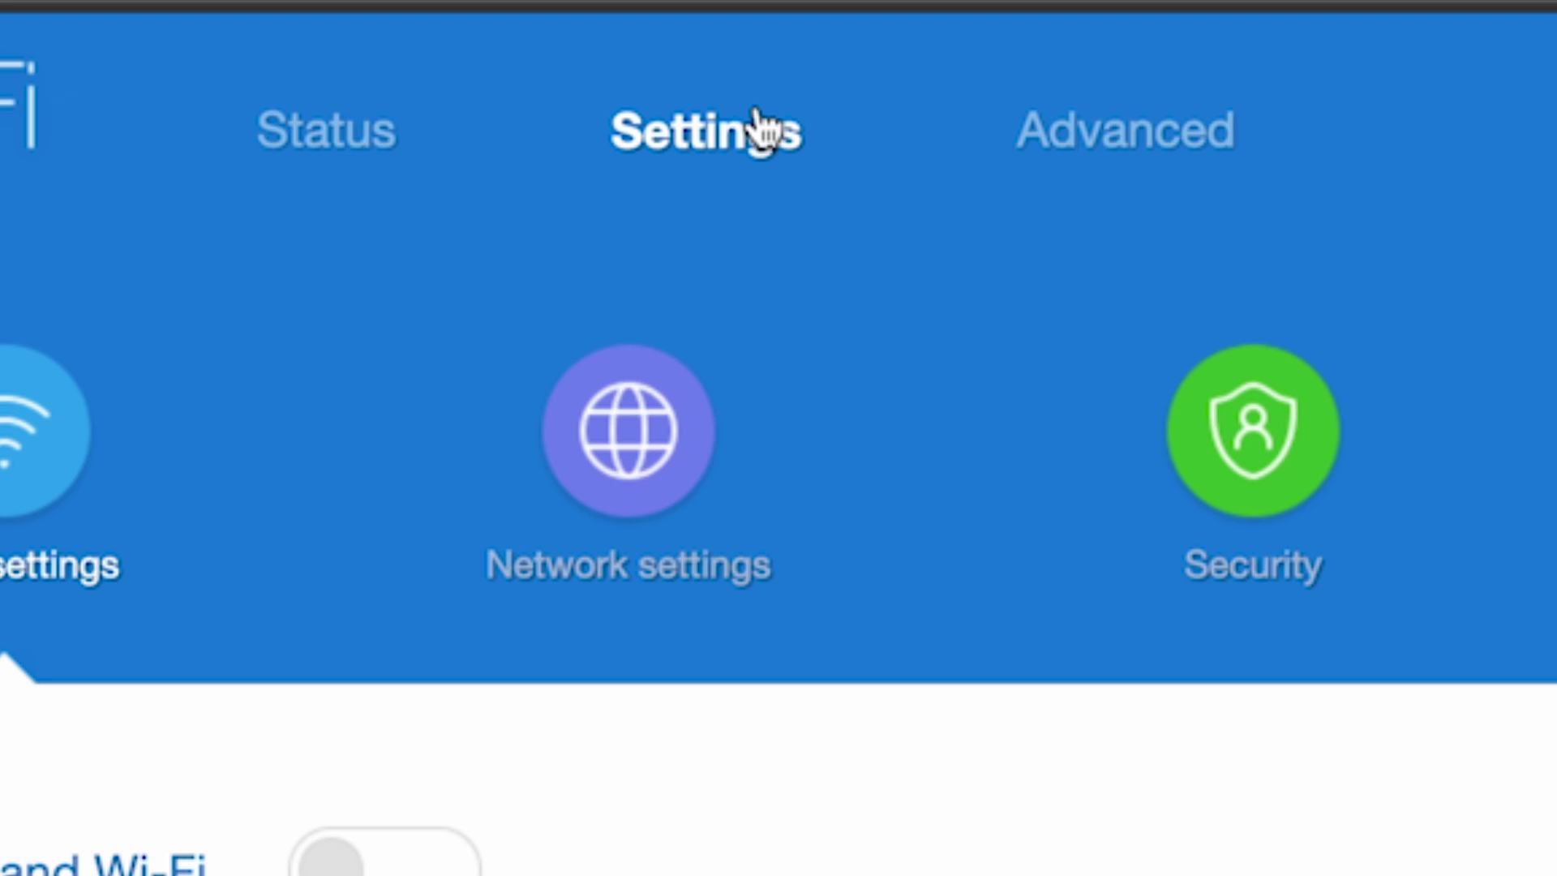
click(620, 446)
scroll(743, 228, down, 10)
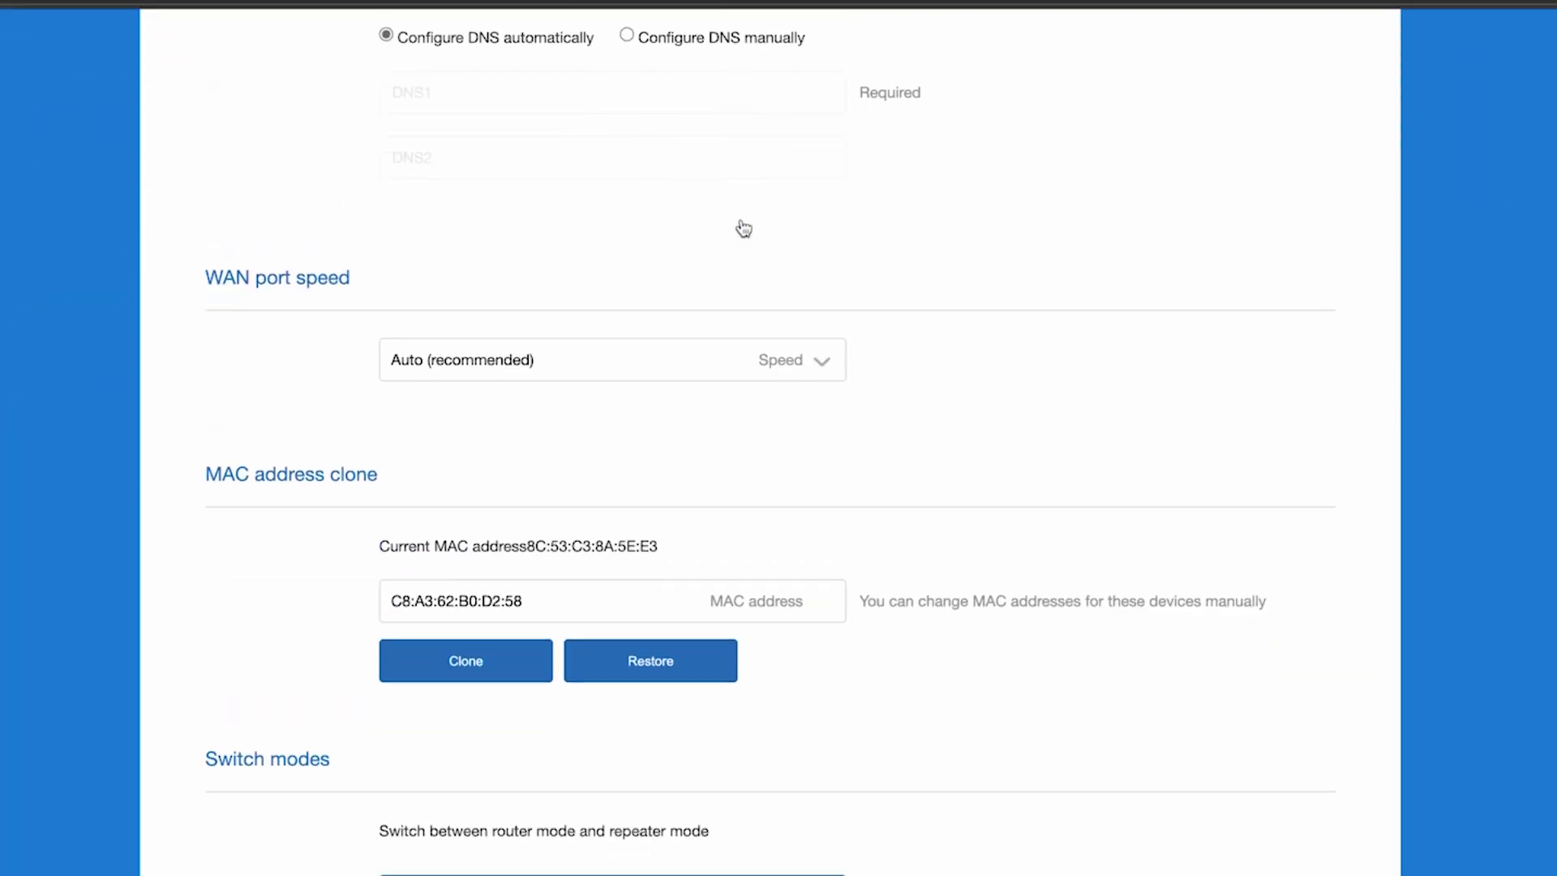
scroll(742, 227, down, 3)
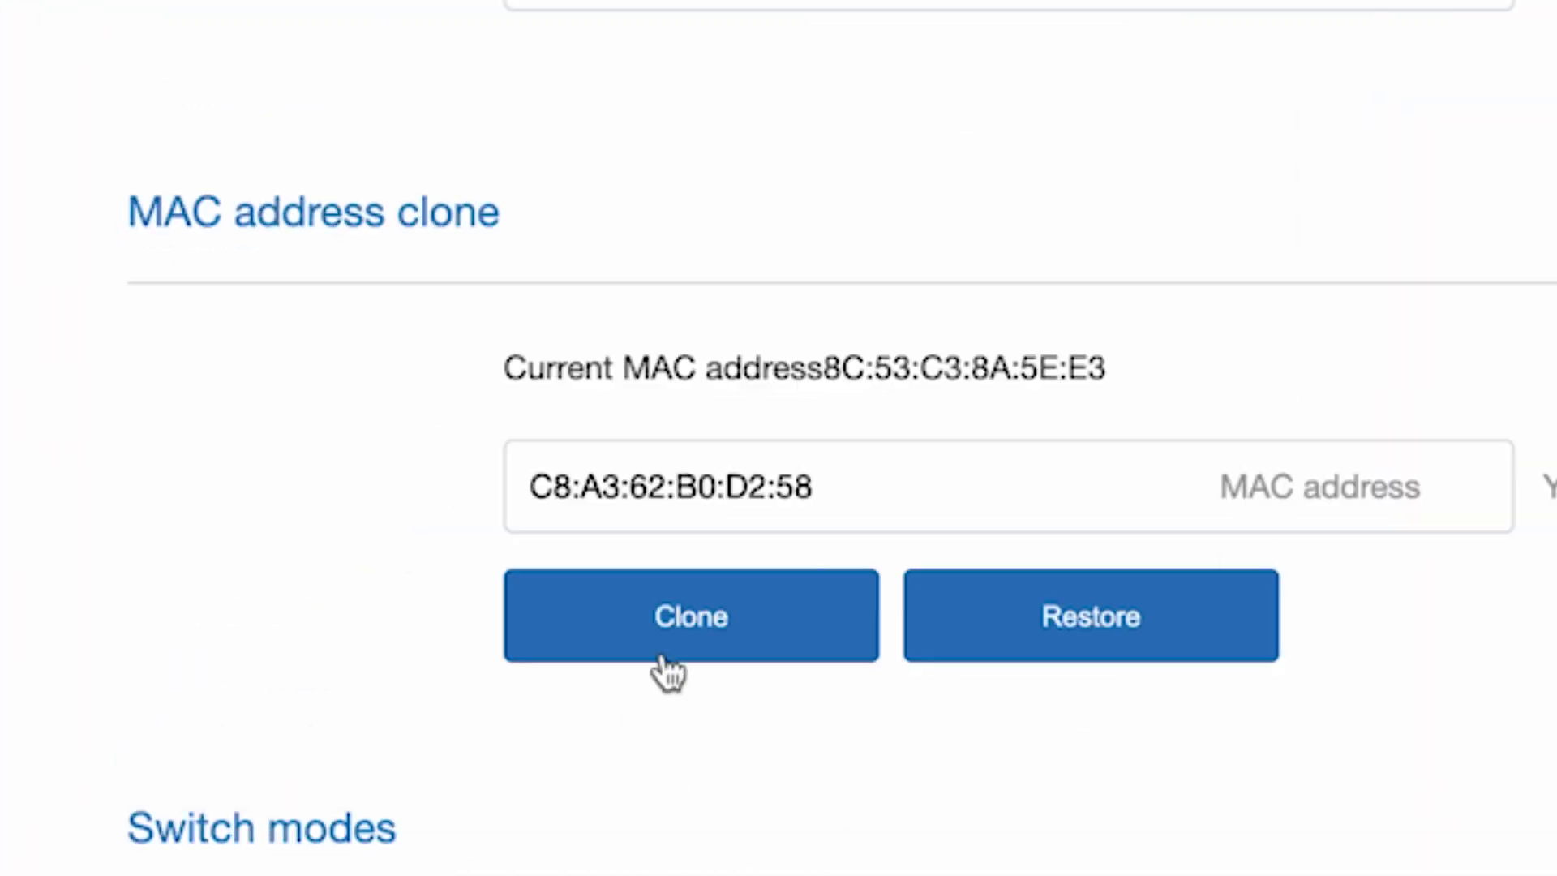
click(693, 623)
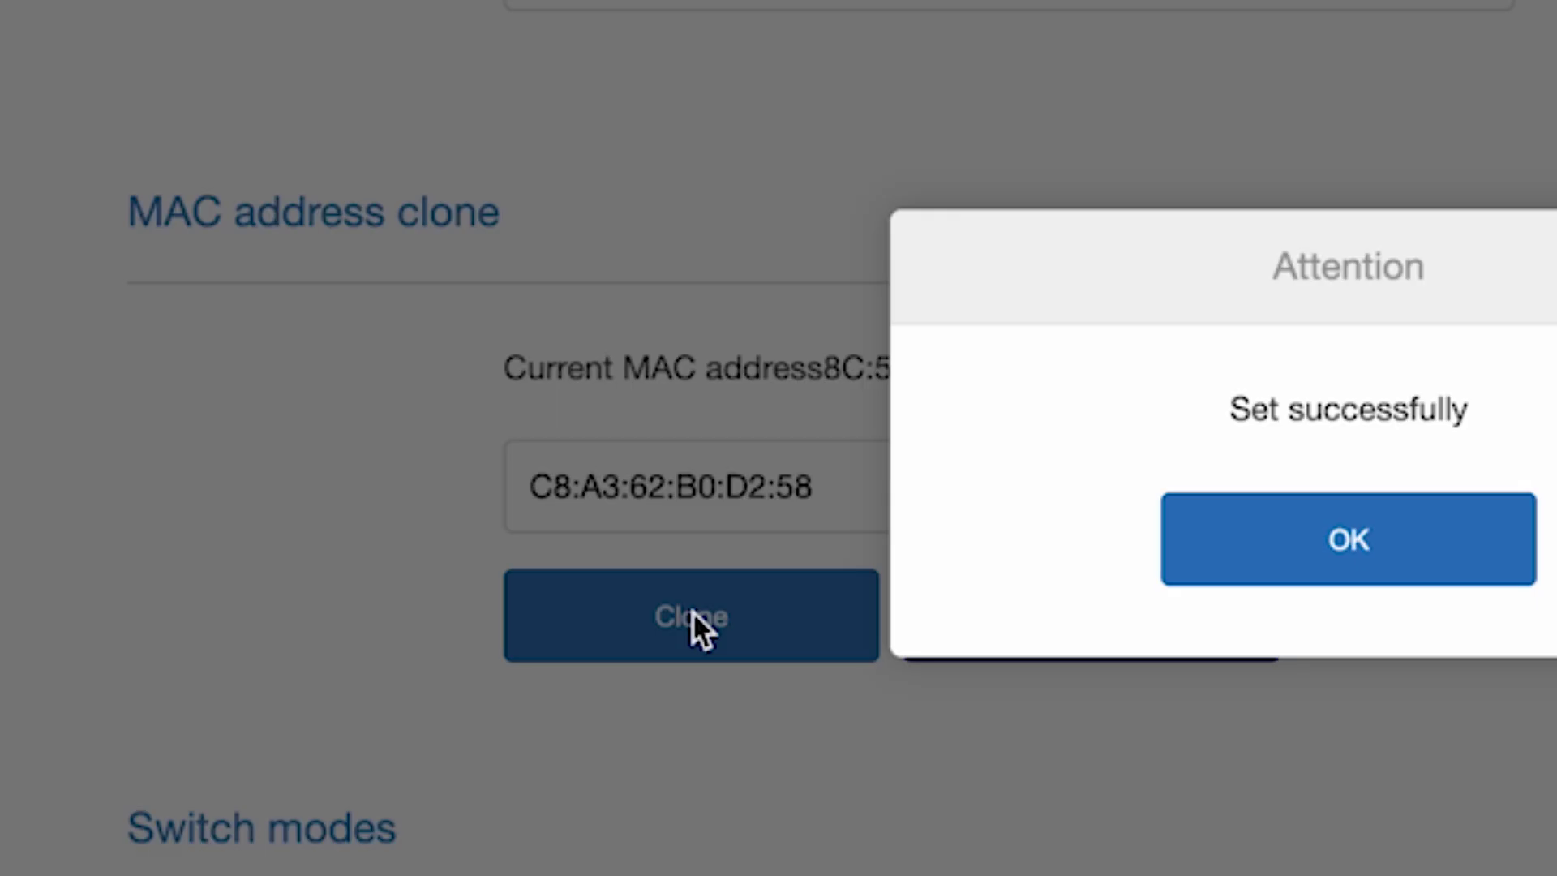
click(1127, 441)
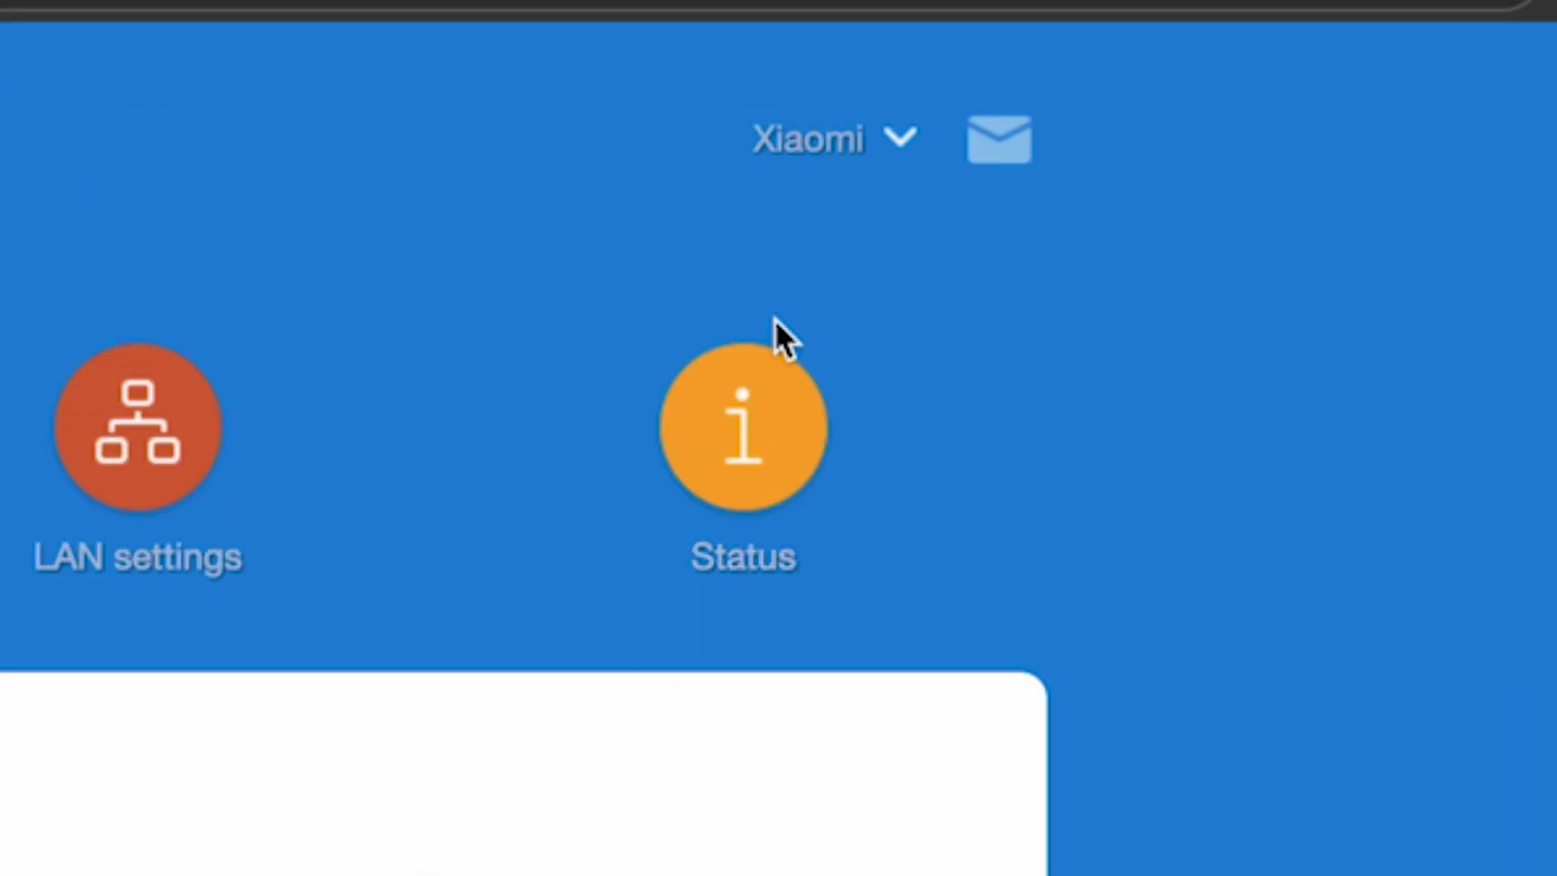
Reboot the router from the Xiaomi menu, confirming despite connected devices disconnecting
click(896, 141)
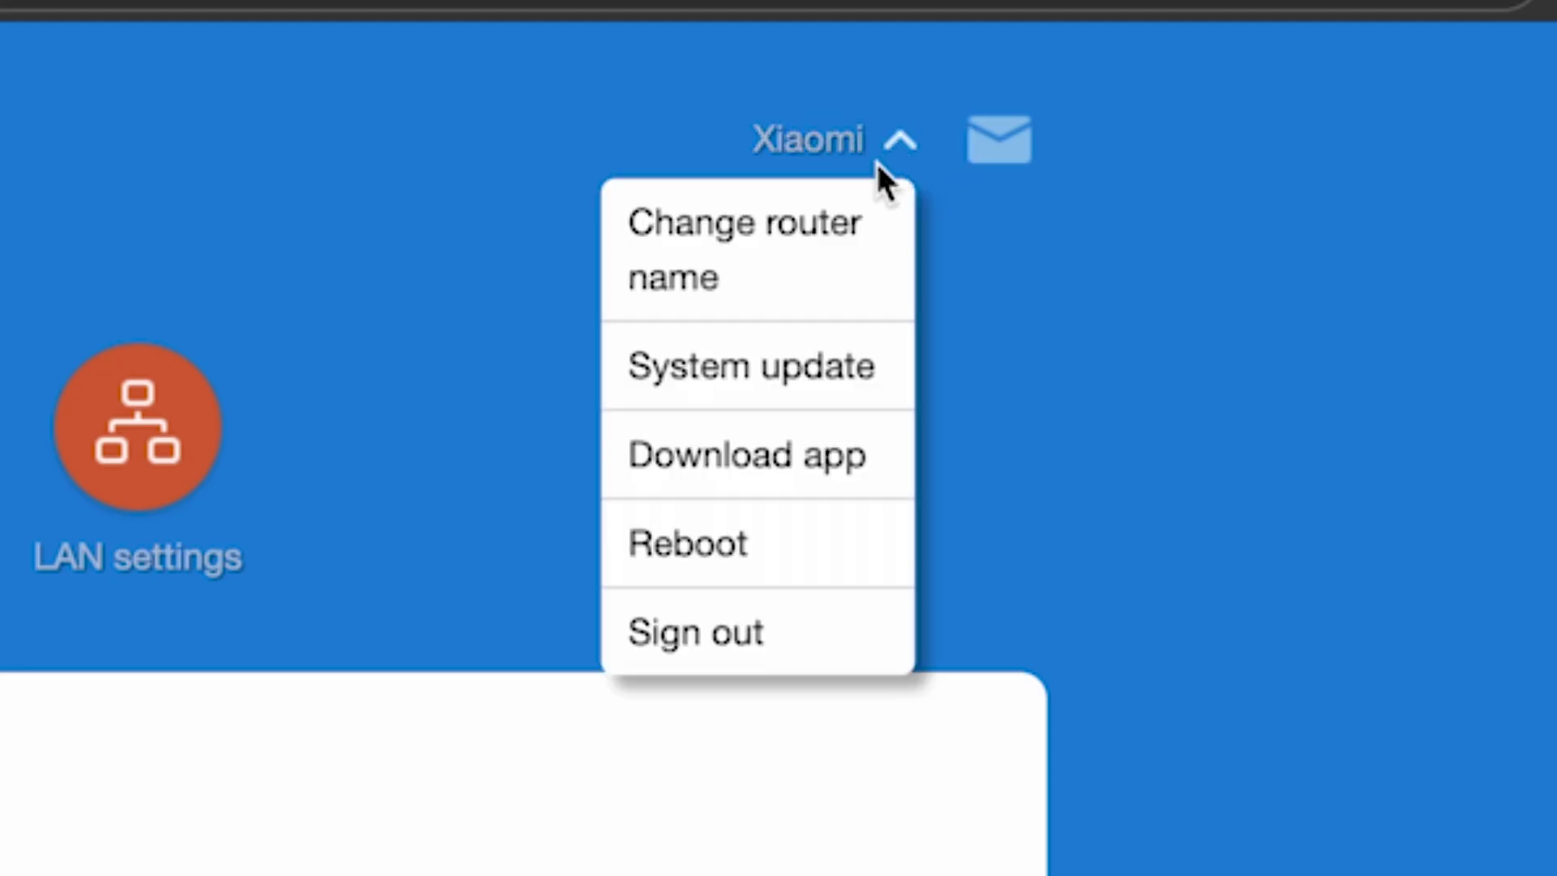
click(681, 535)
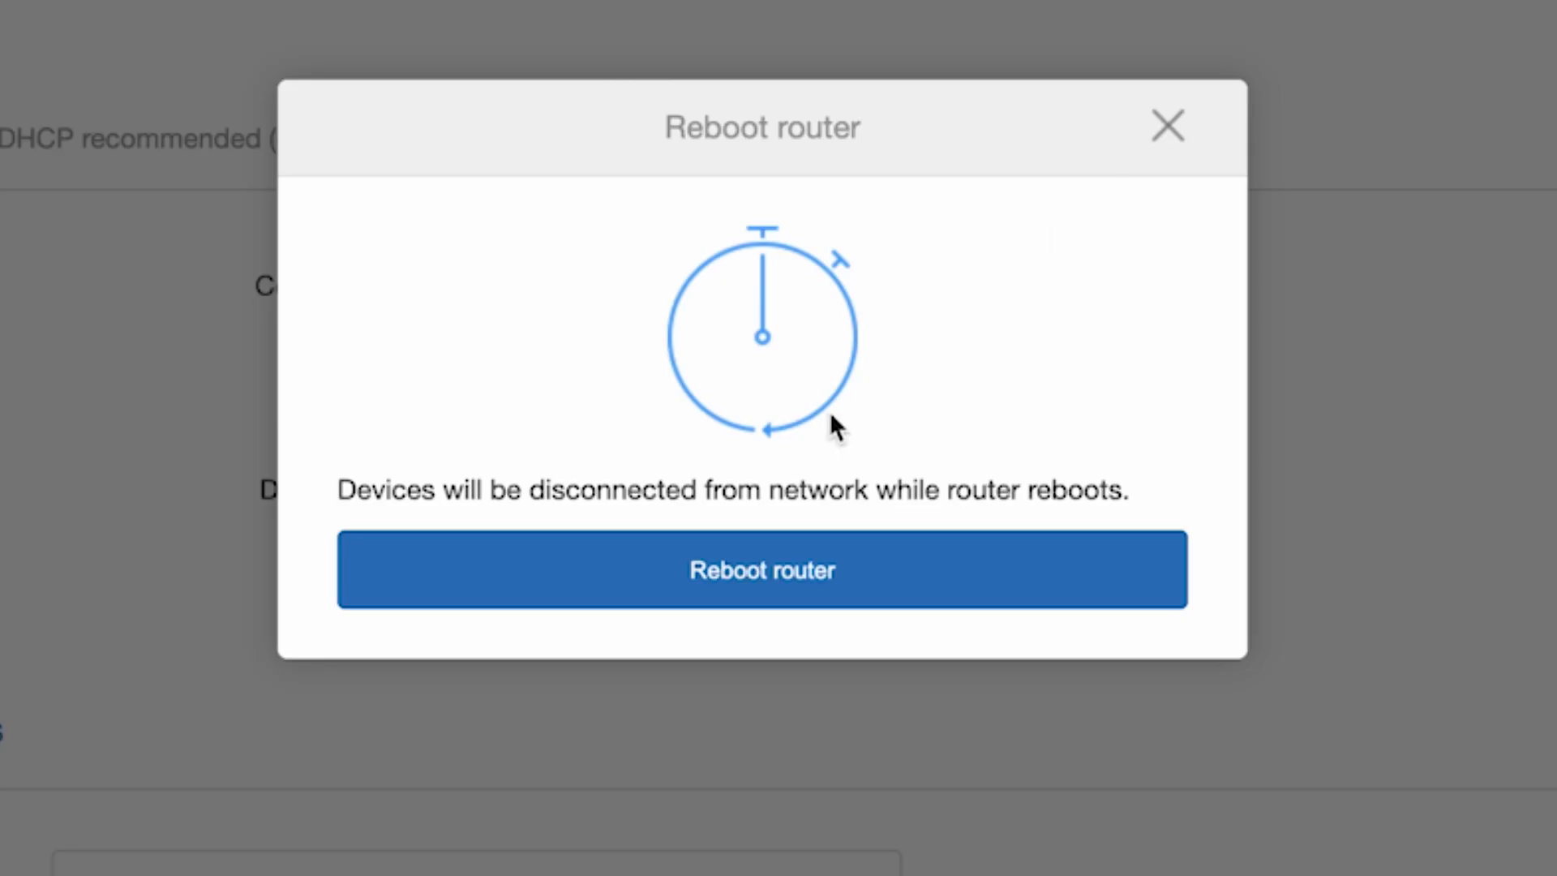
click(757, 567)
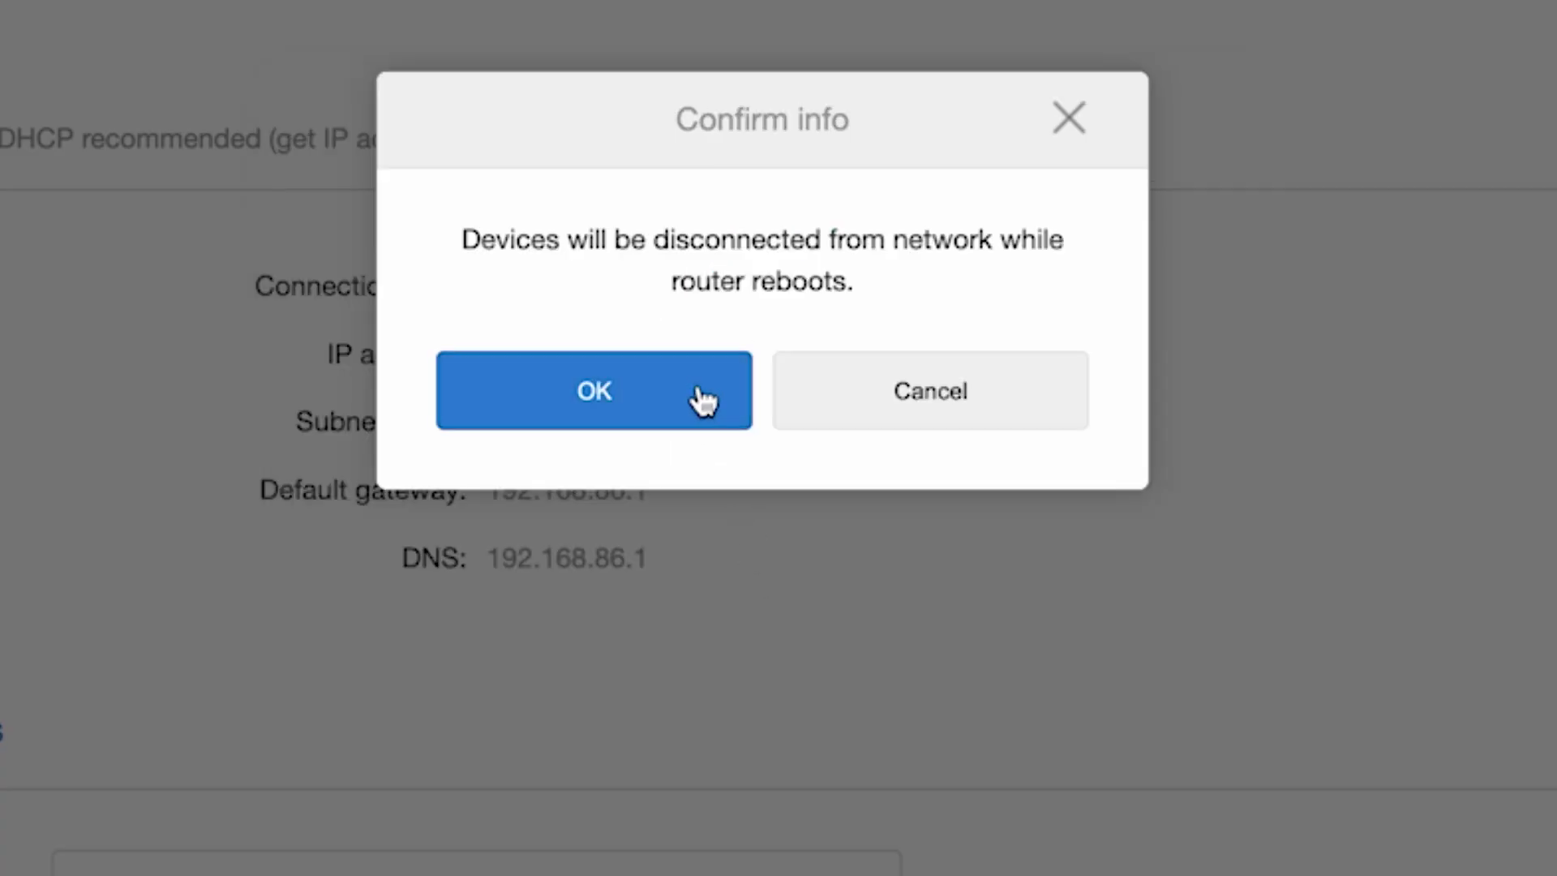
click(698, 394)
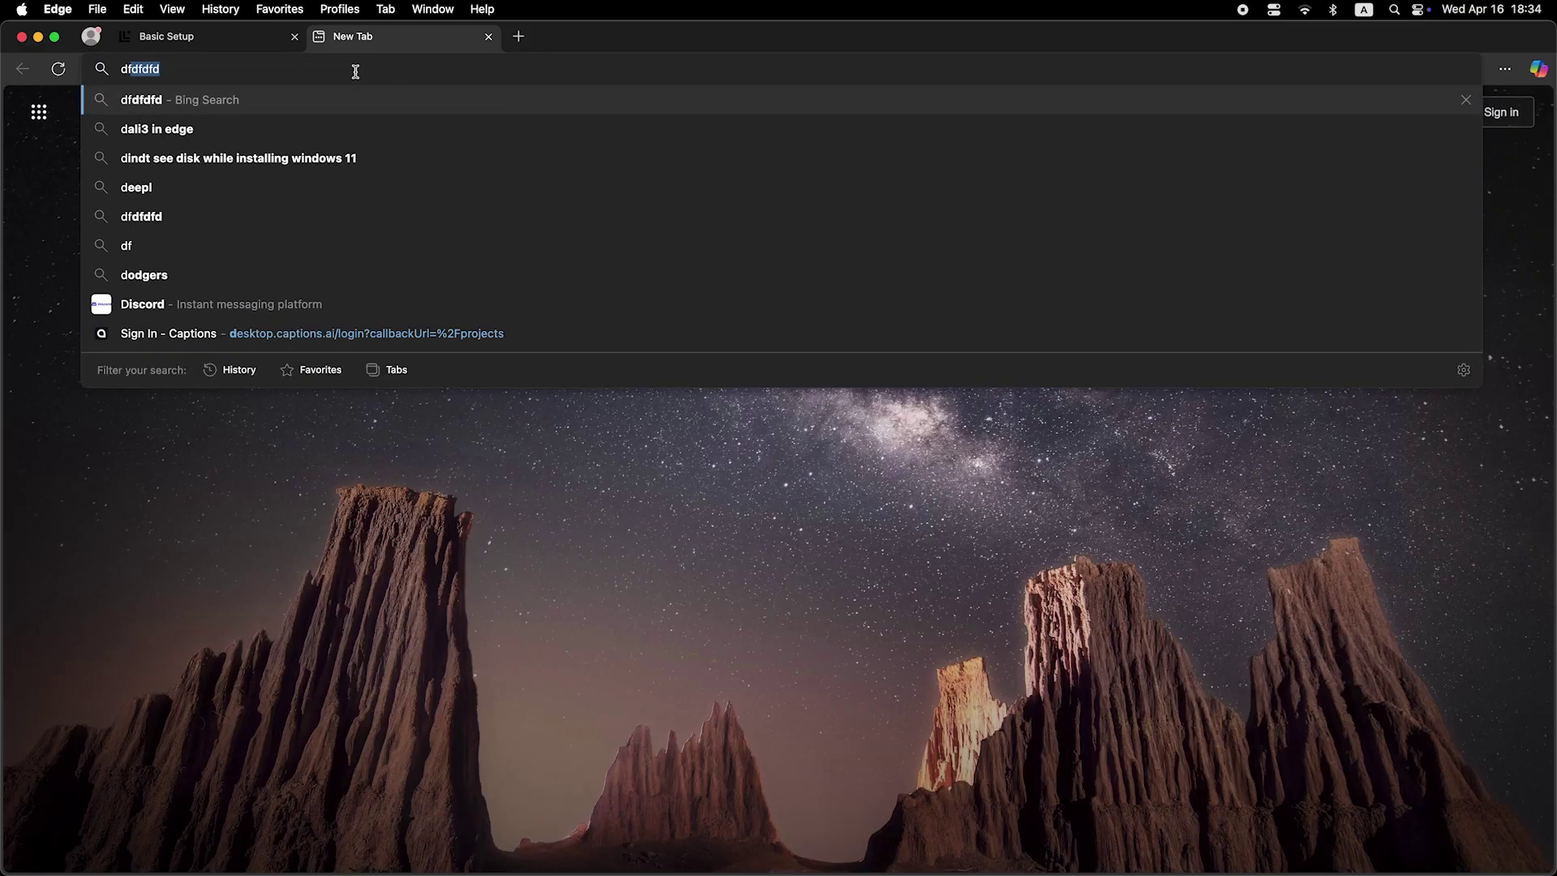
Submit 'fdfdf' from the Edge address bar, bringing up Bing search results
text(fdfdfdf)
key(Return)
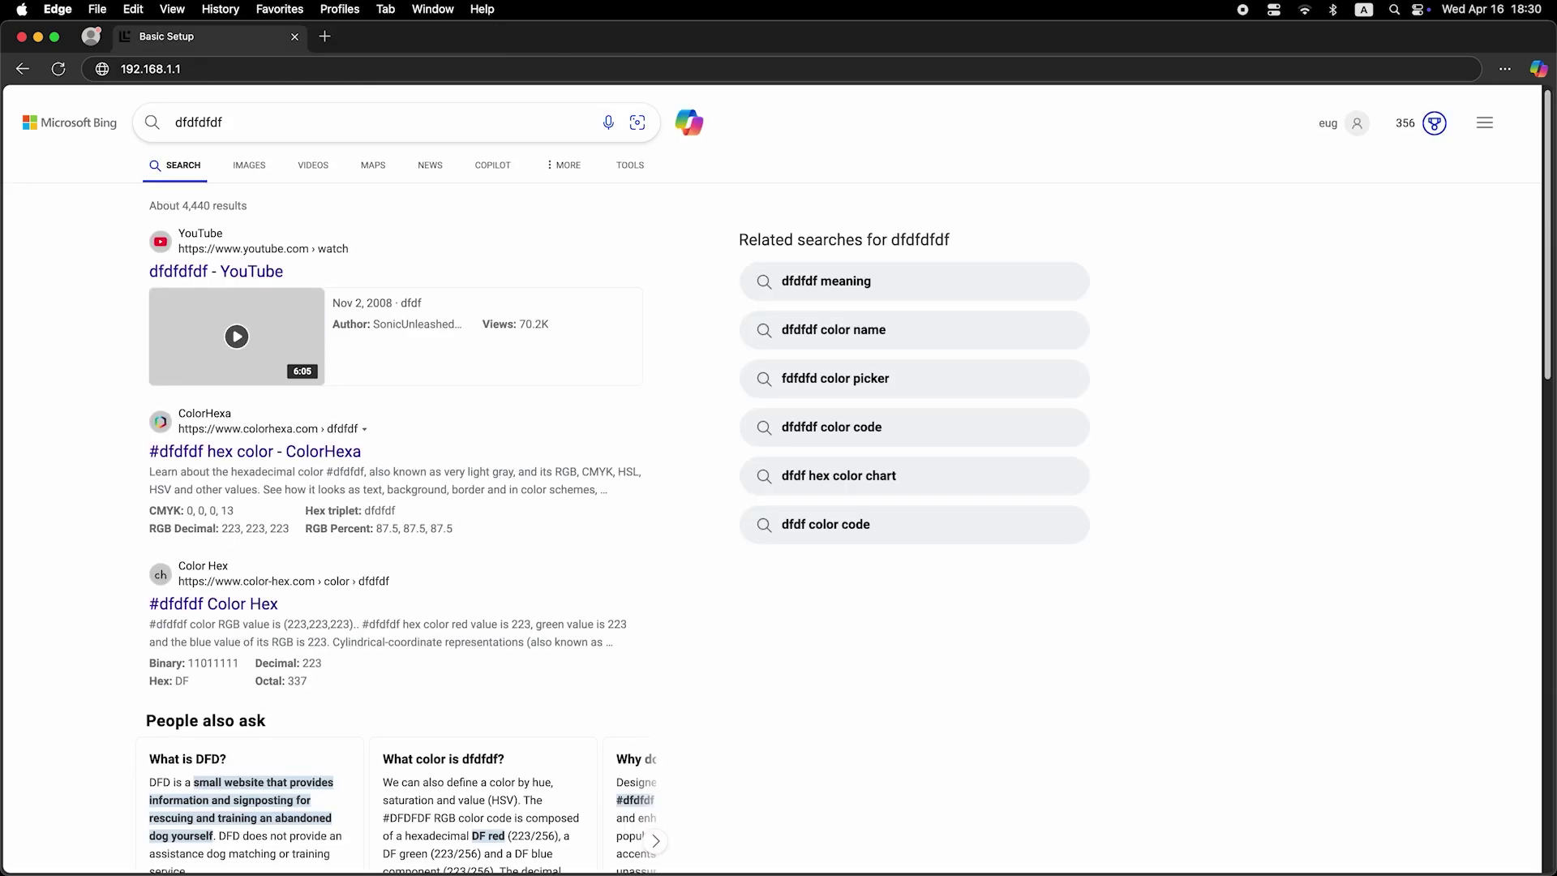